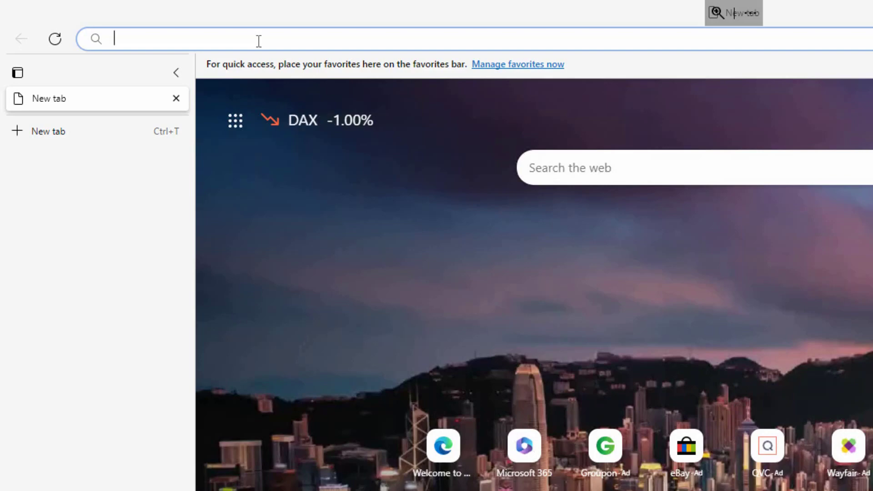
Open the Windows SDK download page at aka.ms/windowssdk
type("a")
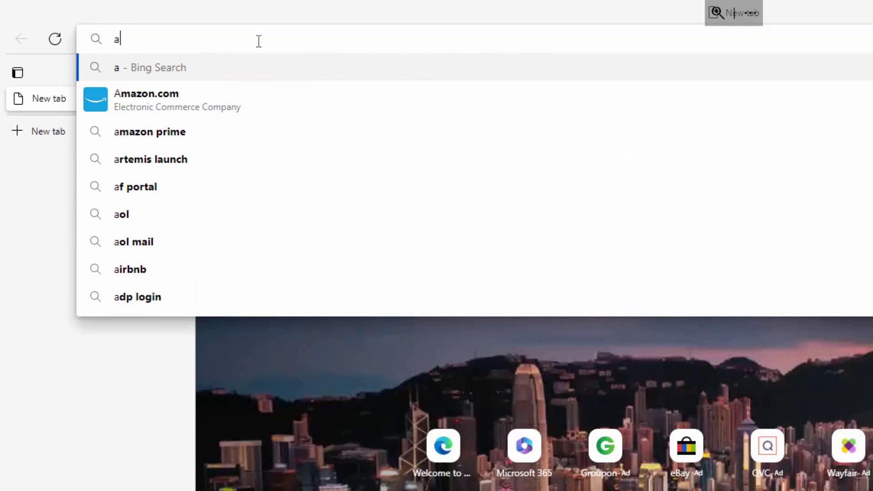
type("ka.ms")
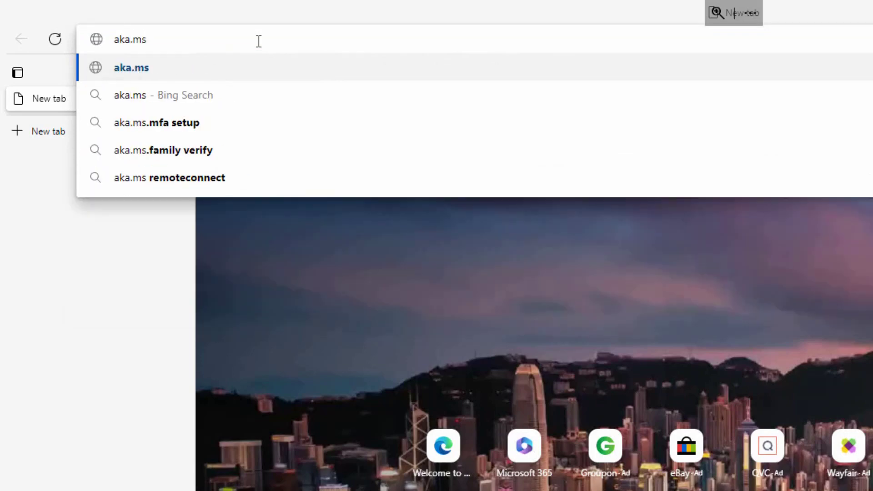
type("/wi")
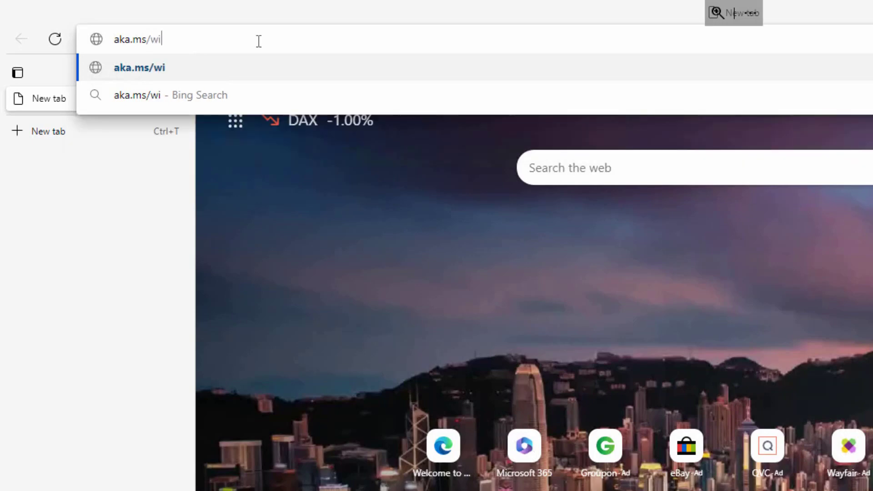
type("ndo3w")
key("BackSpace")
key("BackSpace")
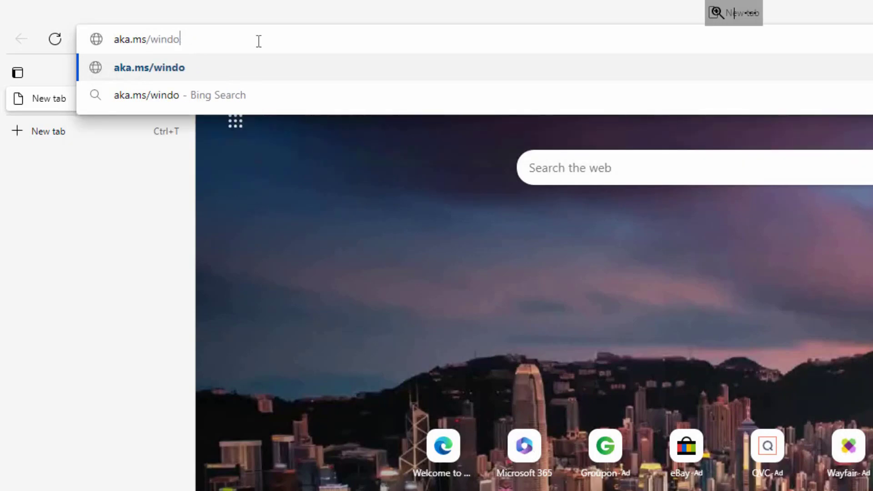
type("wss")
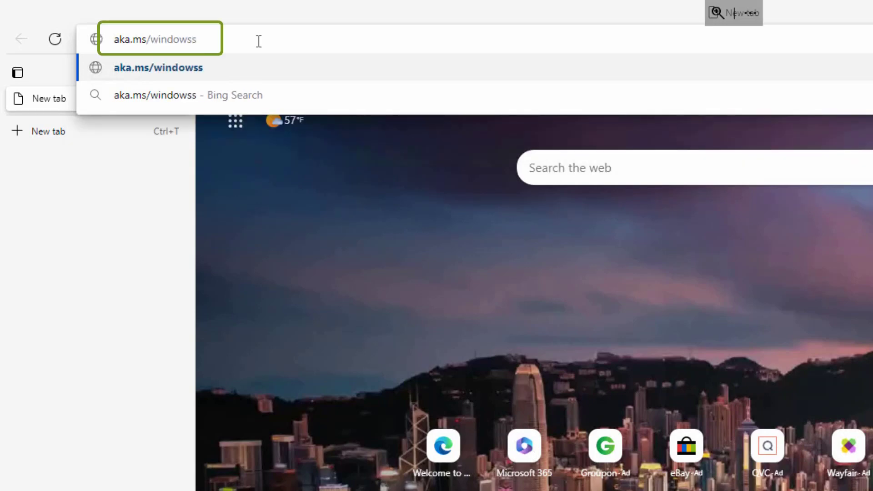
type("dk")
key("Return")
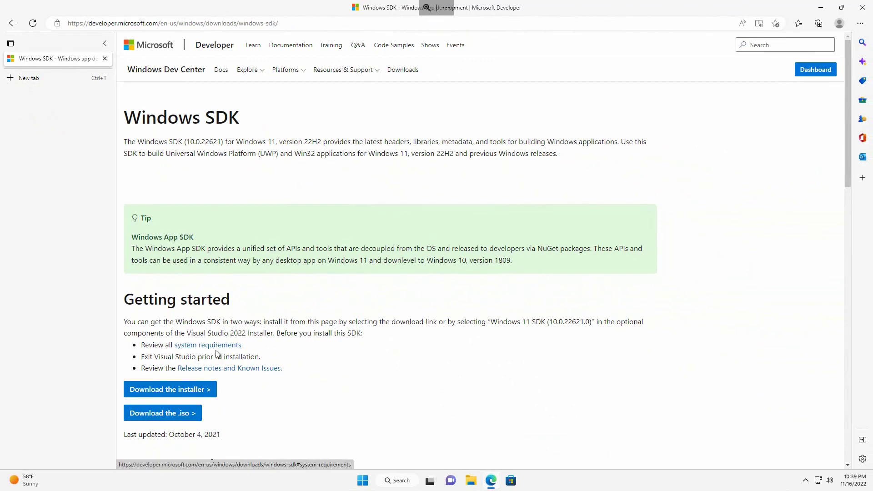
Download and run the Windows SDK installer, choosing installation on this computer in C:\Program Files (x86)\Windows Kits\10\
left_click(166, 390)
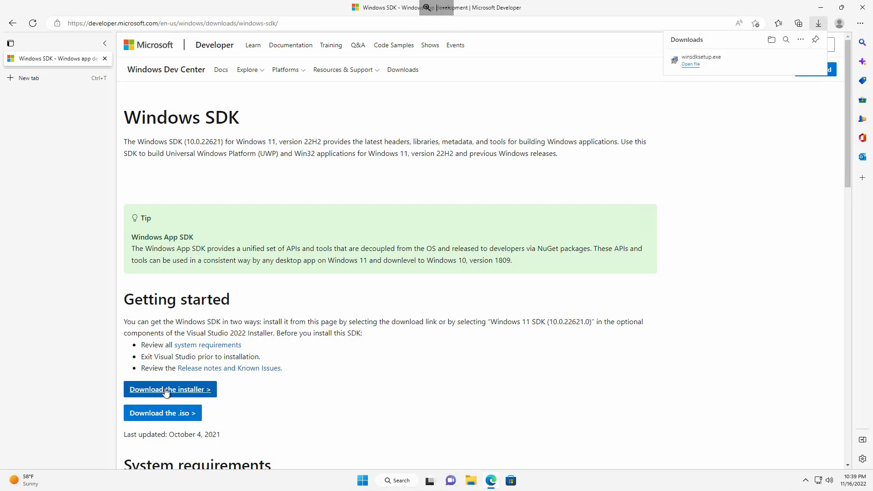
left_click(681, 65)
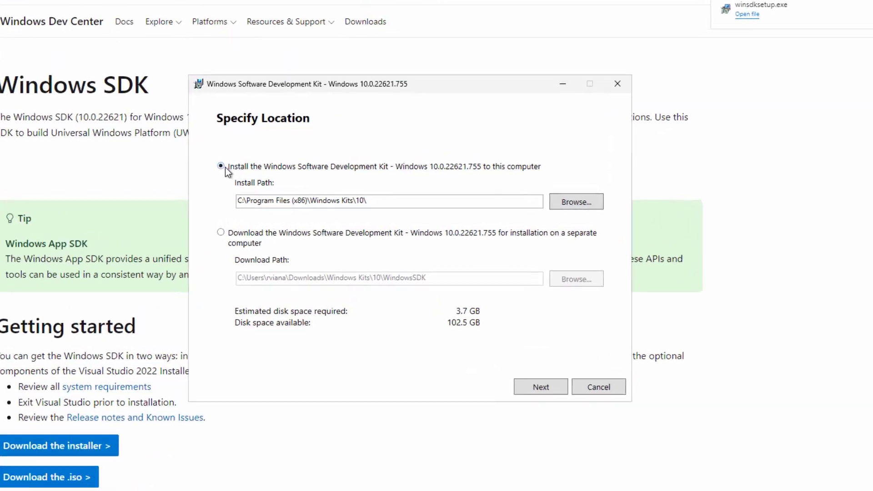
left_click(384, 201)
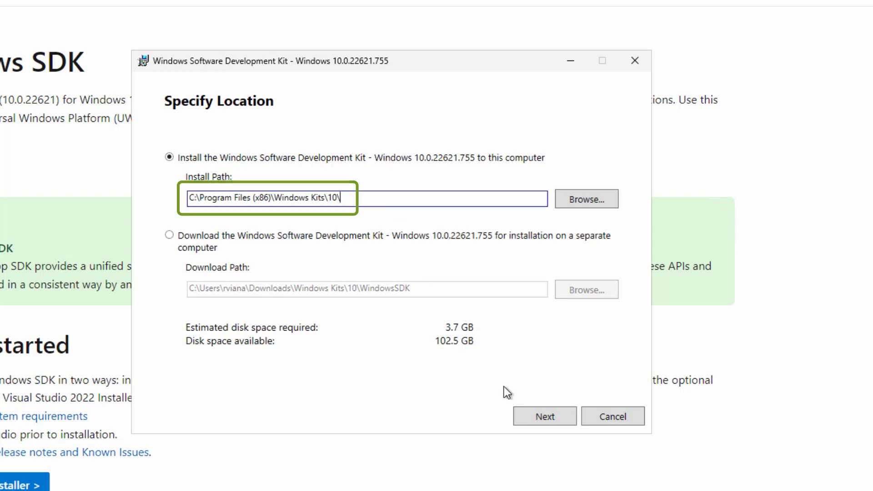
left_click(555, 424)
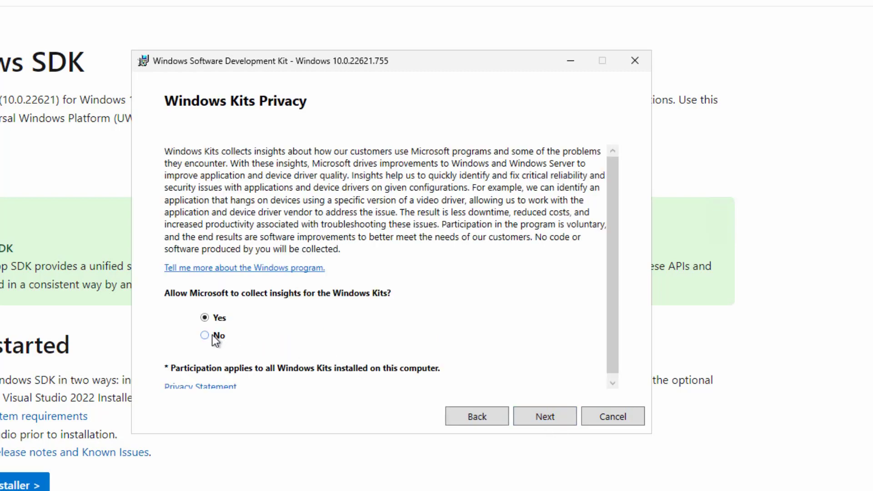
Proceed through the Windows Kits privacy page and accept the SDK license agreement
left_click(537, 416)
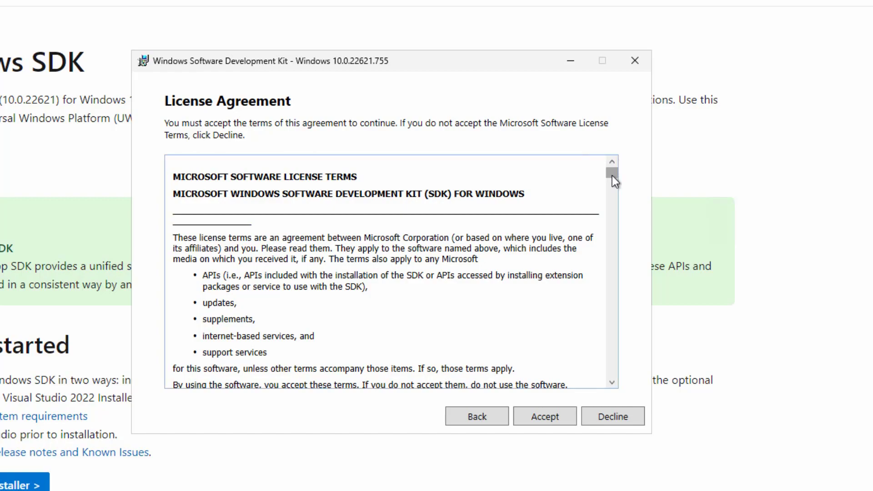
left_click_drag(612, 176, 621, 407)
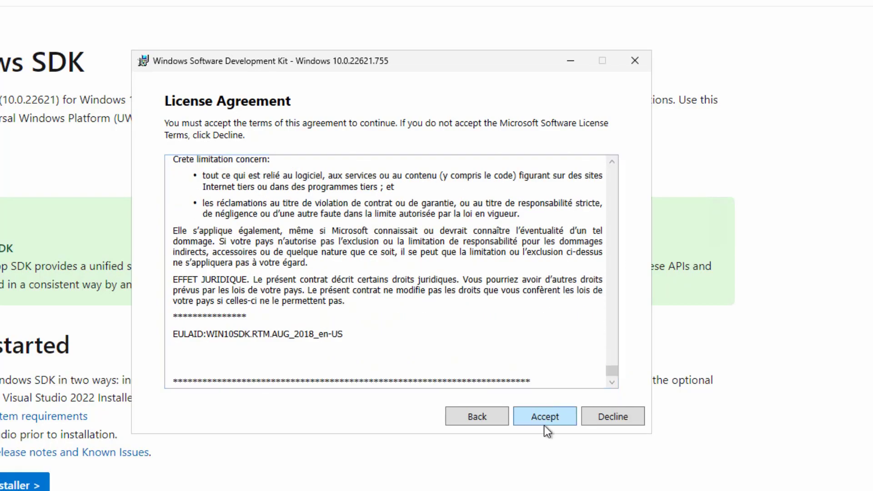
left_click(530, 419)
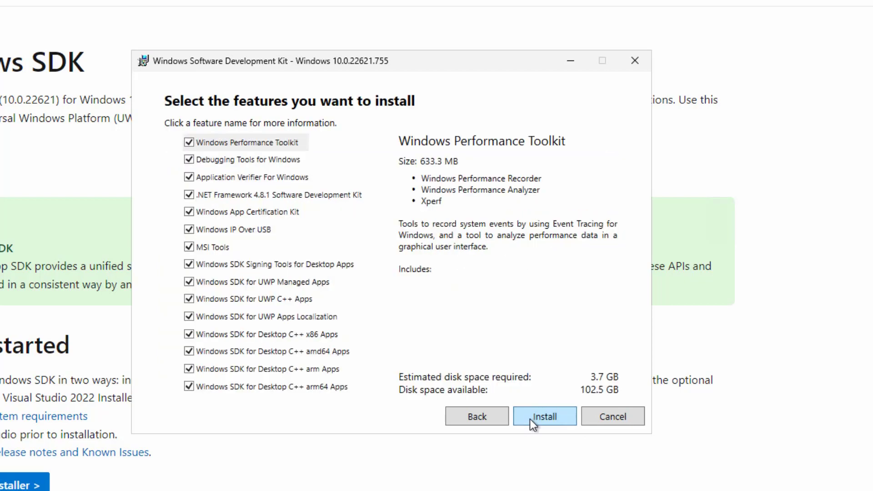
Install only the Debugging Tools for Windows feature, deselecting every other SDK feature, and close the finished installer
left_click(189, 143)
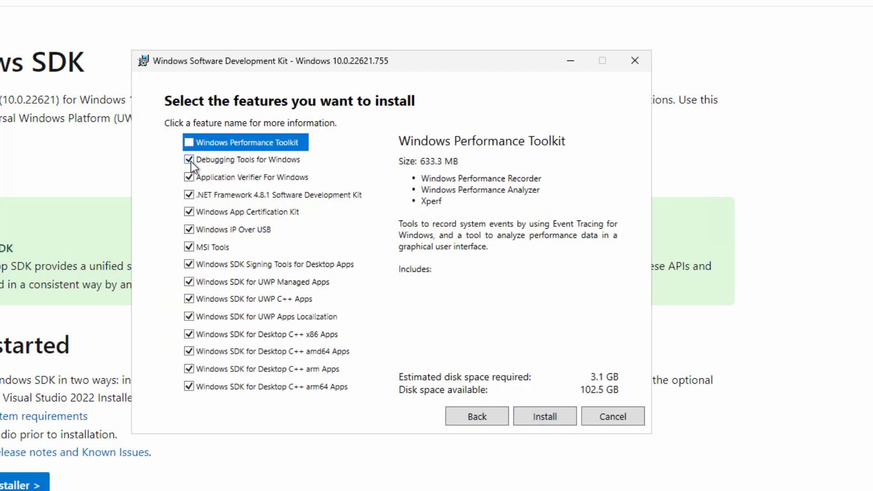
left_click(188, 160)
left_click(188, 160)
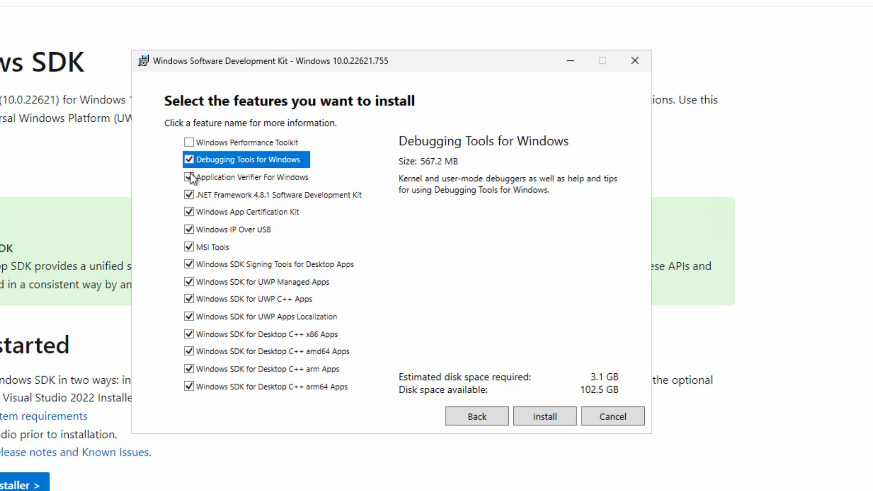
left_click(189, 178)
left_click(189, 194)
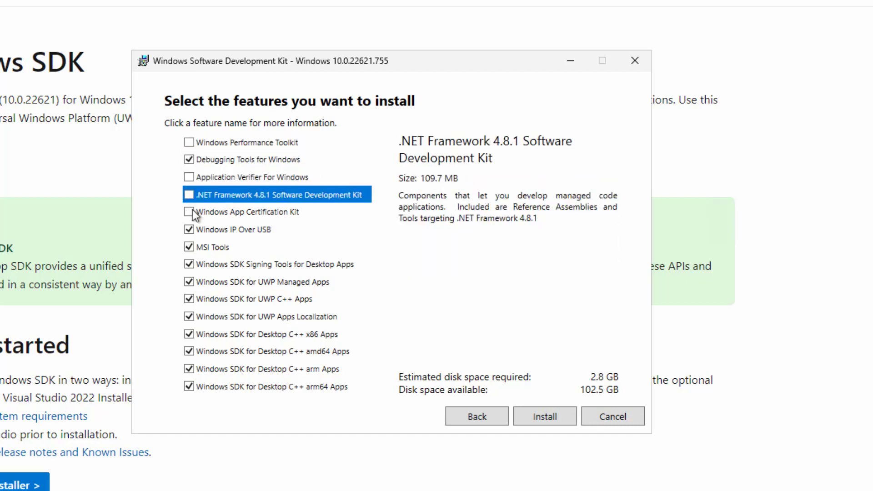
left_click(188, 230)
left_click(190, 247)
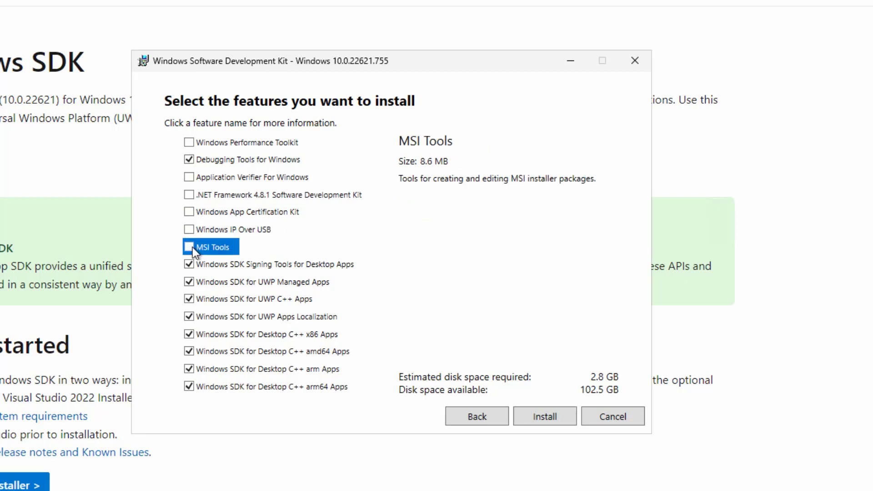
left_click(189, 265)
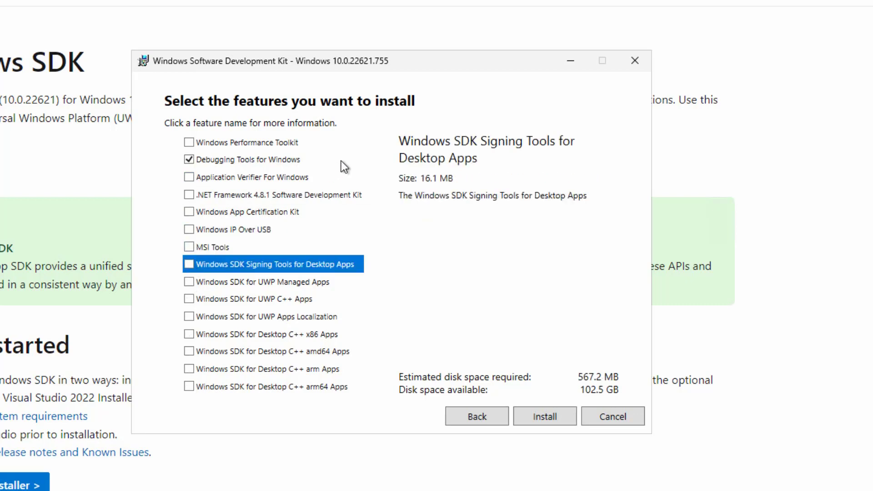
left_click(292, 159)
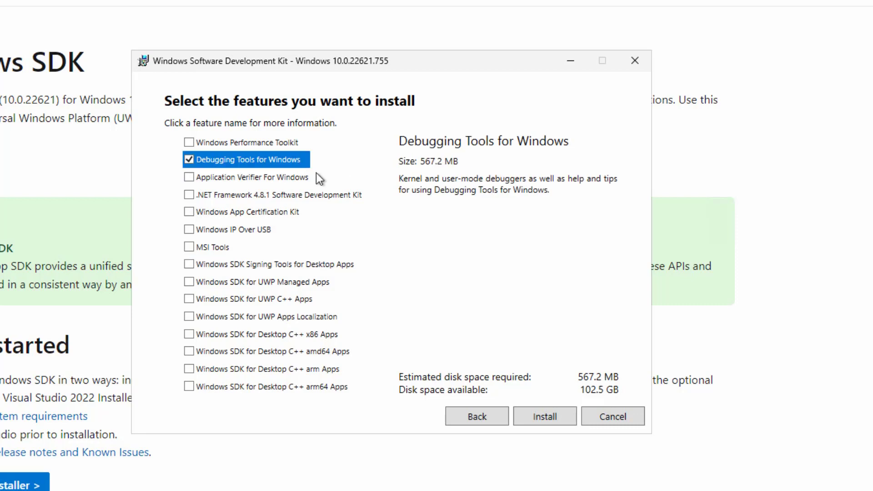
left_click(530, 418)
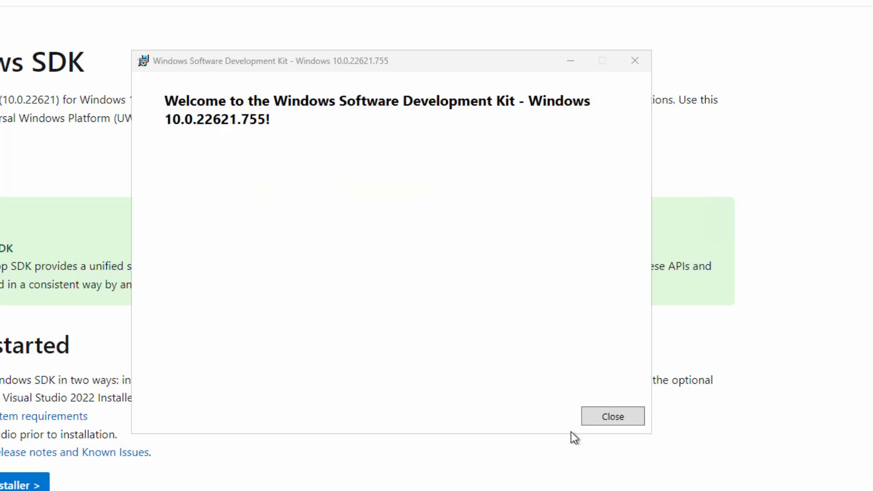
left_click(623, 415)
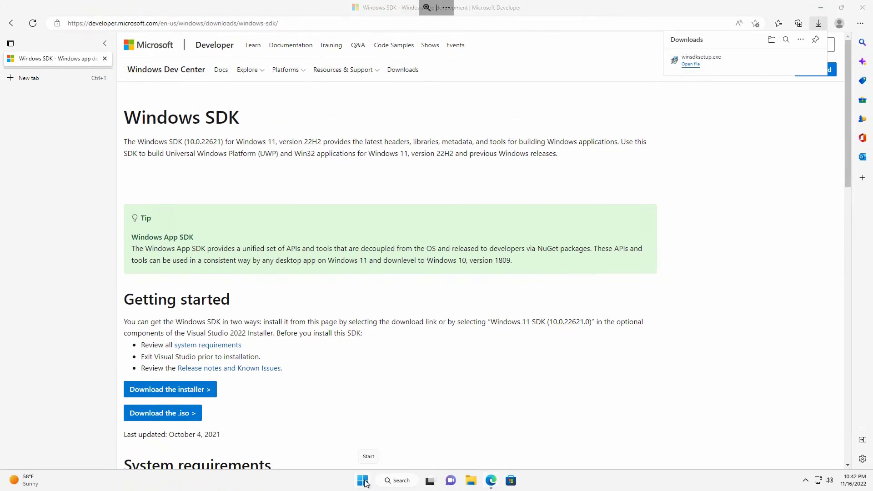
Pin WinDbg (X64) and WinDbg (X86) to the taskbar
left_click(364, 483)
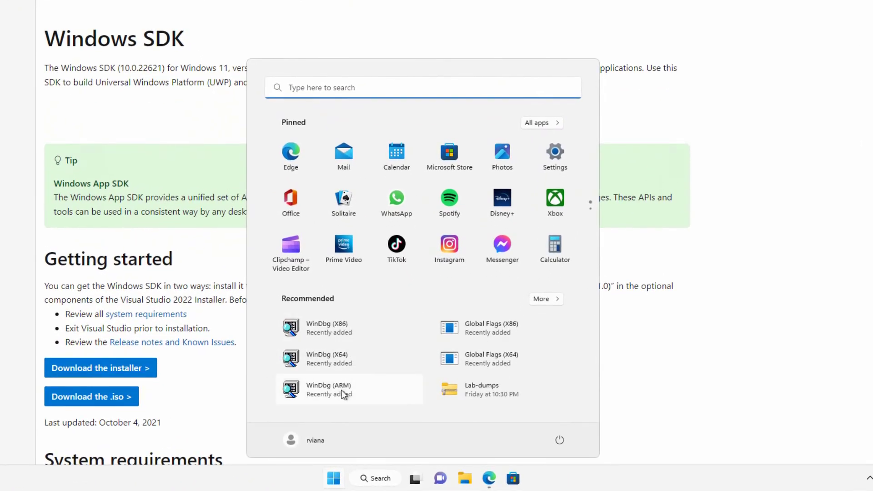
right_click(310, 364)
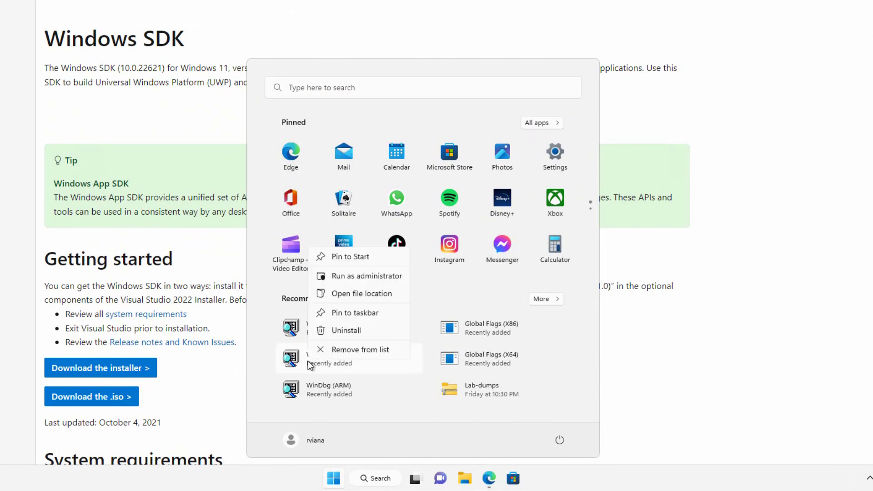
left_click(339, 312)
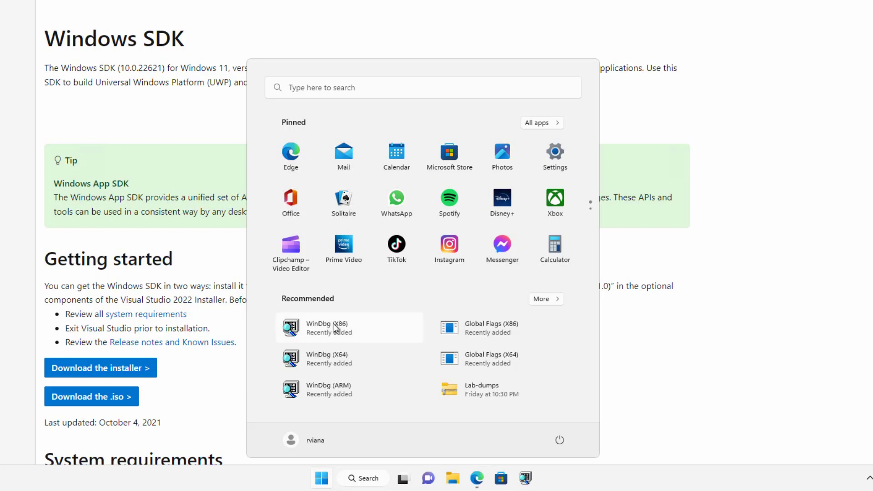
right_click(332, 326)
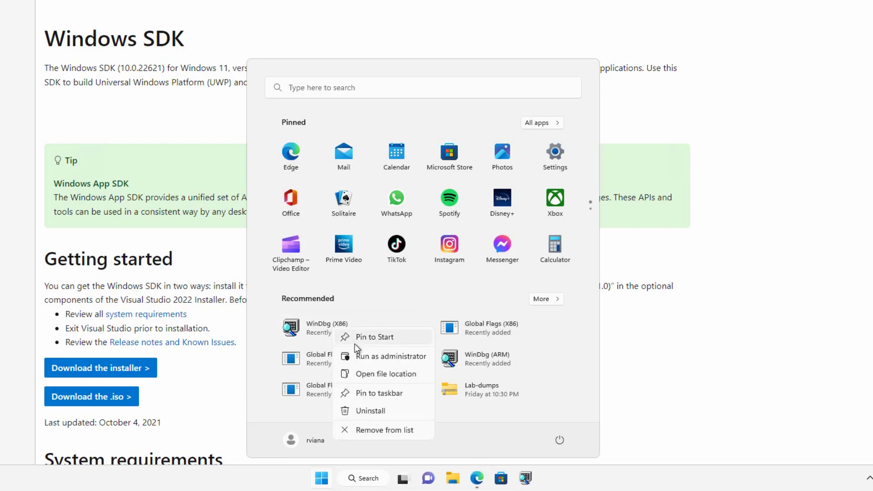
left_click(371, 395)
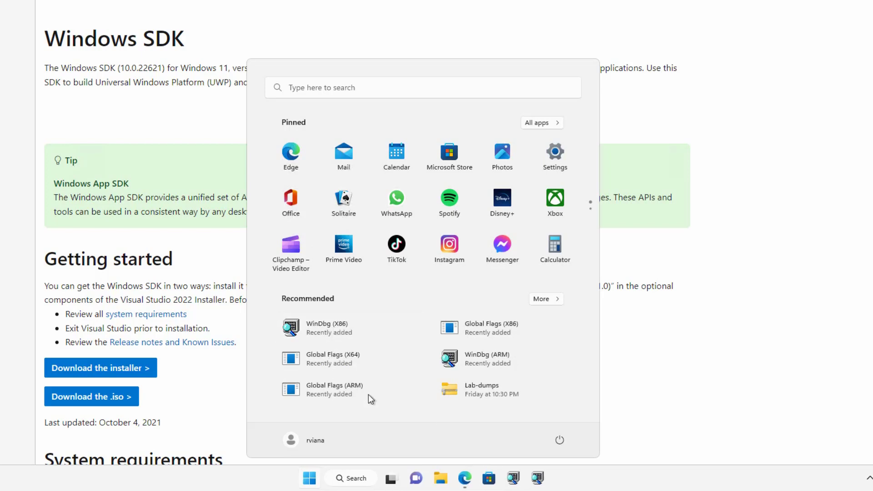
left_click(619, 481)
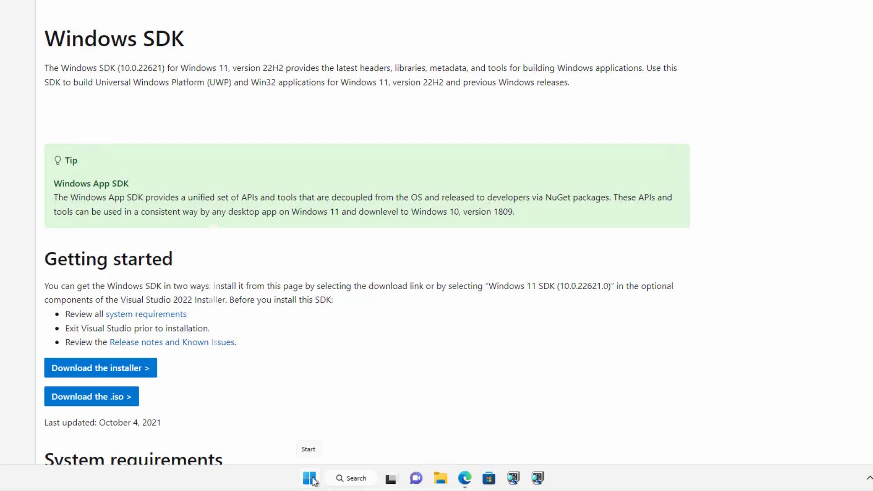
Find Command Prompt by searching for cmd and run it as administrator
left_click(311, 480)
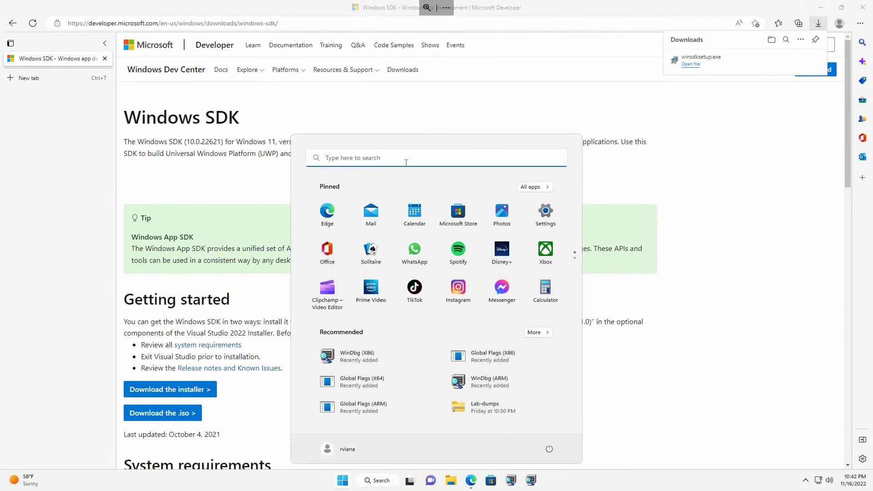
left_click(410, 164)
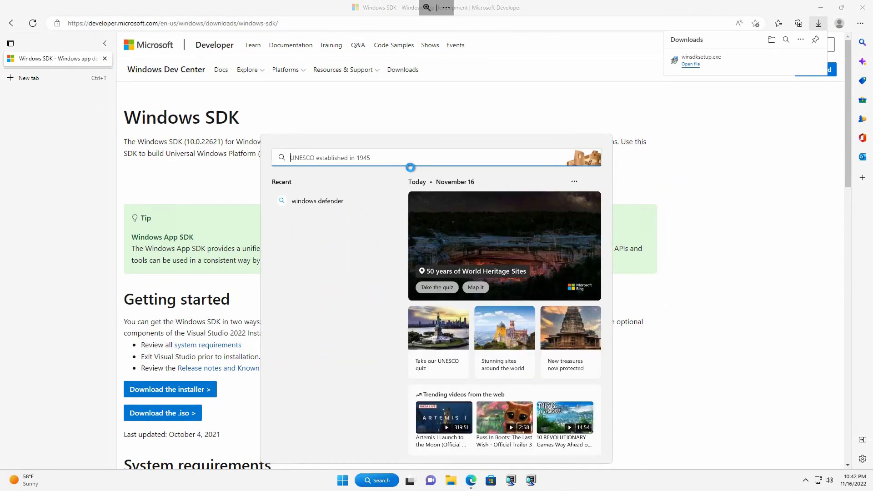
type("cmd")
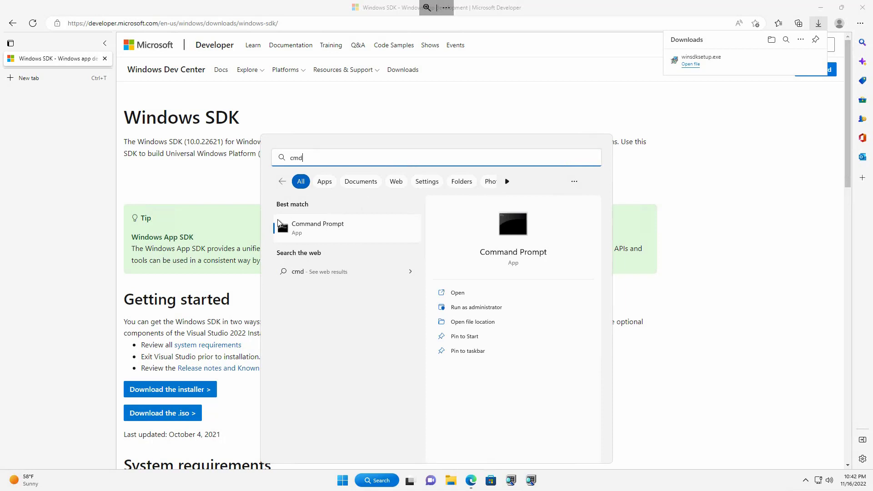
right_click(309, 234)
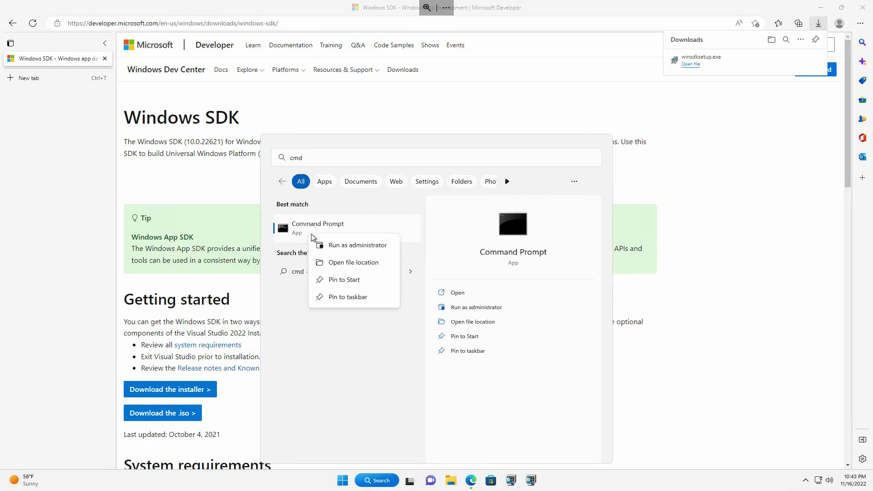
left_click(347, 249)
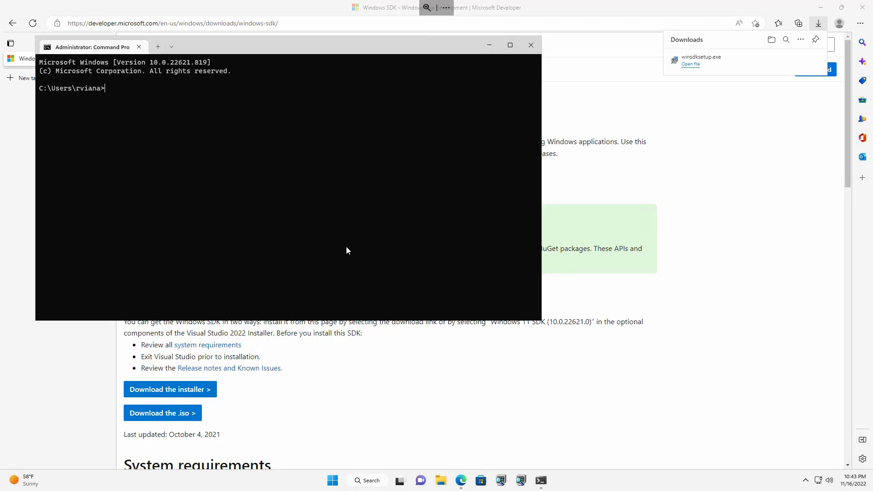
Search for "adva" to open the advanced system settings, and display the Environment Variables from System Properties
left_click(333, 481)
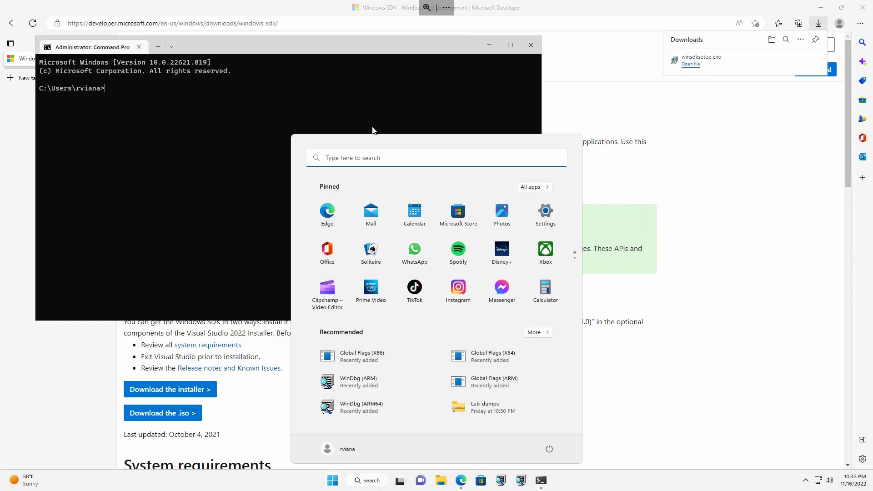
left_click(366, 164)
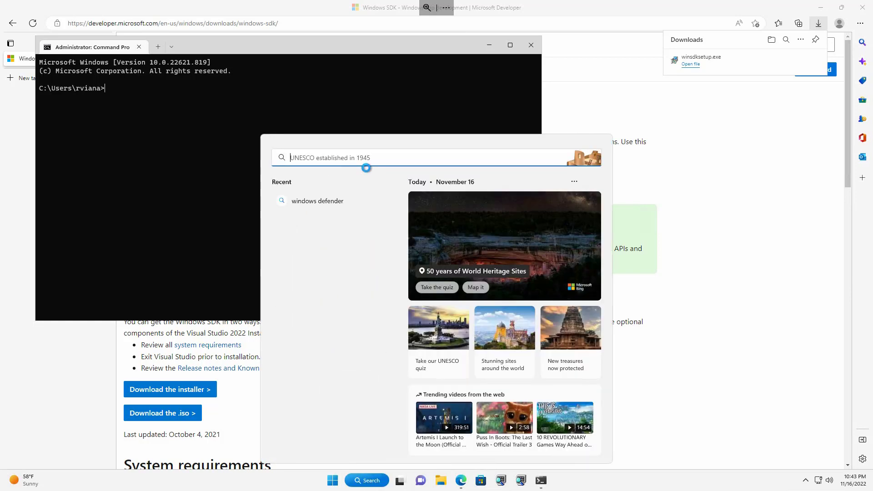
type("adva")
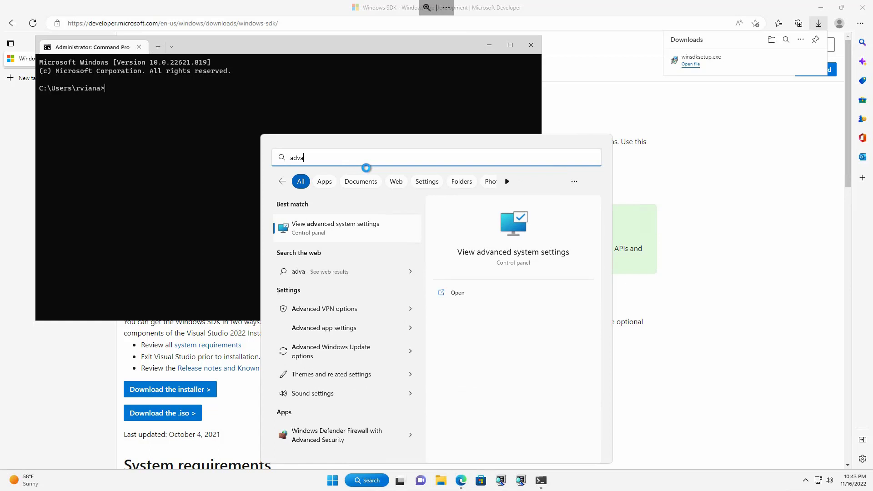
left_click(322, 227)
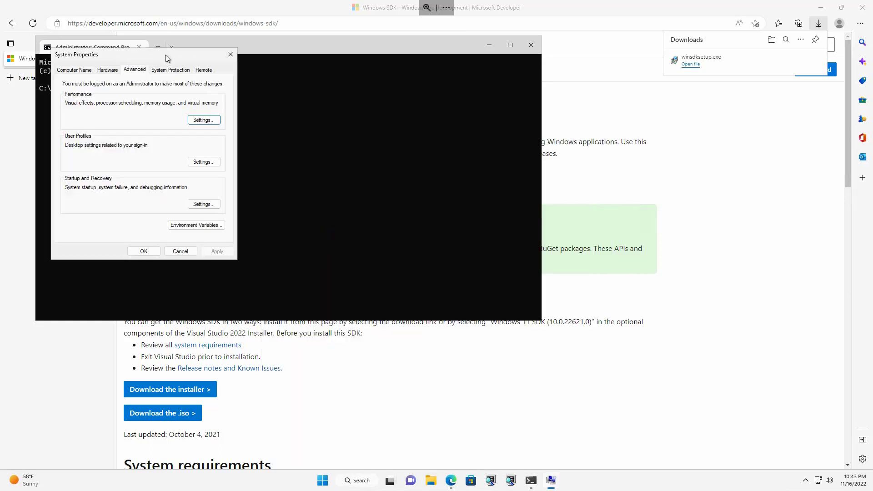
left_click_drag(166, 58, 446, 185)
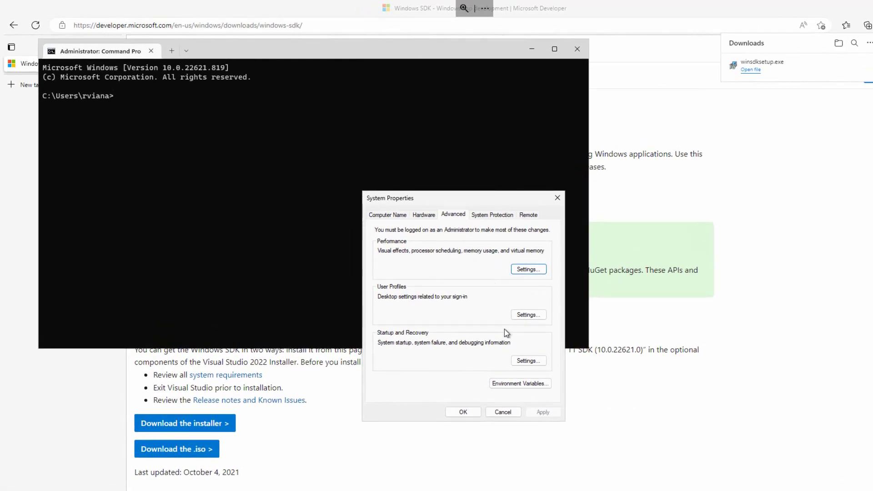
left_click(520, 384)
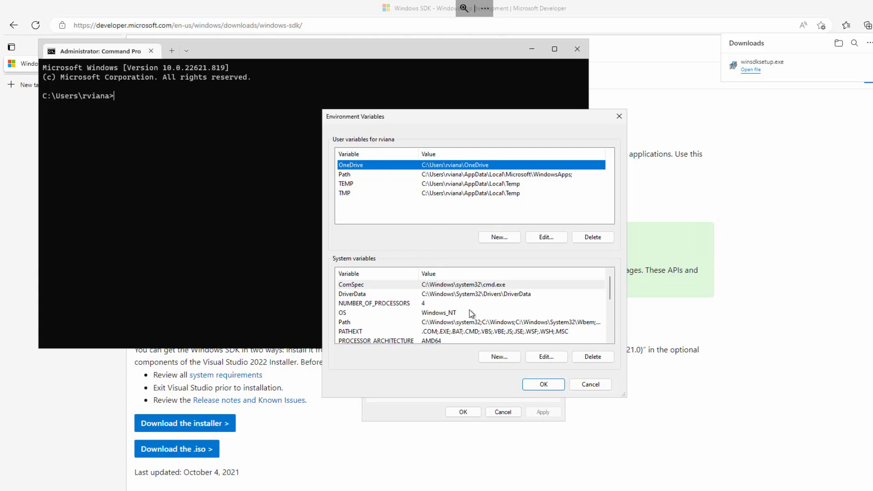
Create the folder c:\symbols with the md command in the administrator Command Prompt
left_click(219, 54)
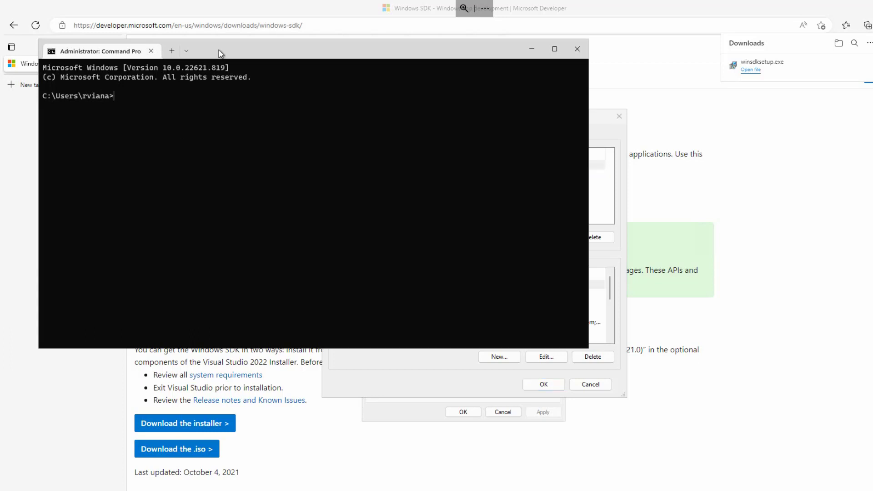
type("md c:\\symbols")
key("Return")
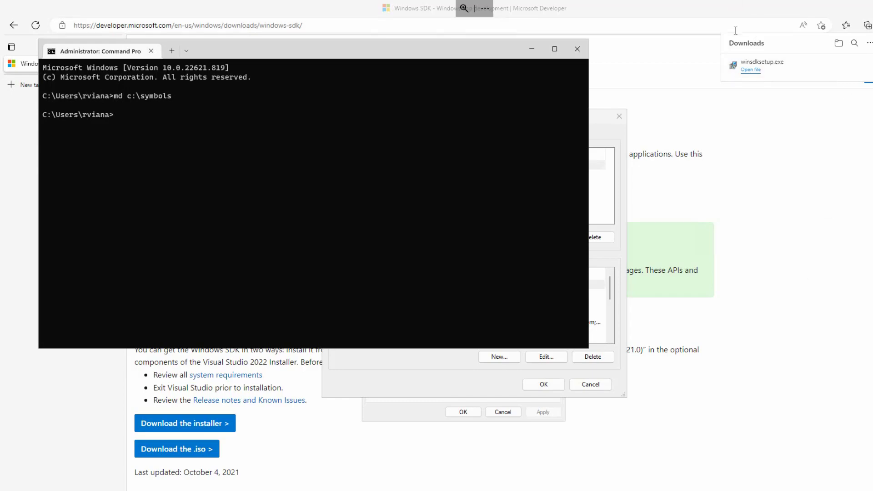
Switch to Edge and go to aka.ms/symbols
left_click(741, 9)
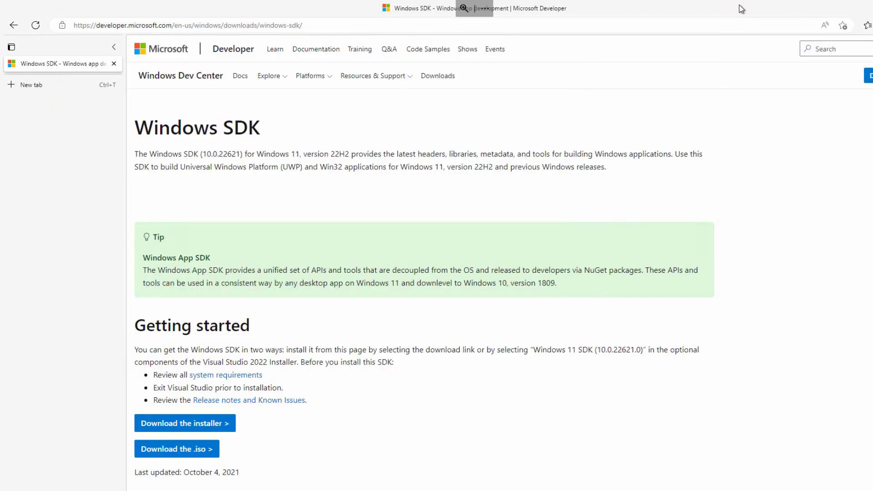
left_click(649, 26)
type("aka")
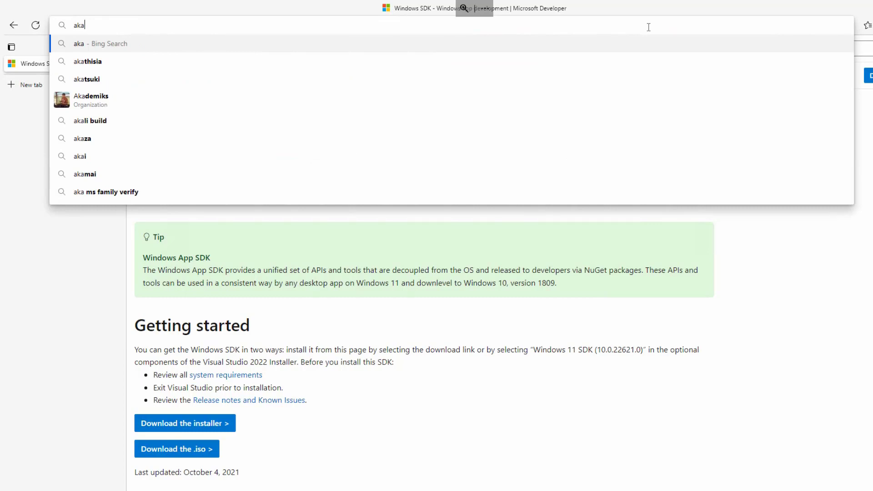
type(".ms")
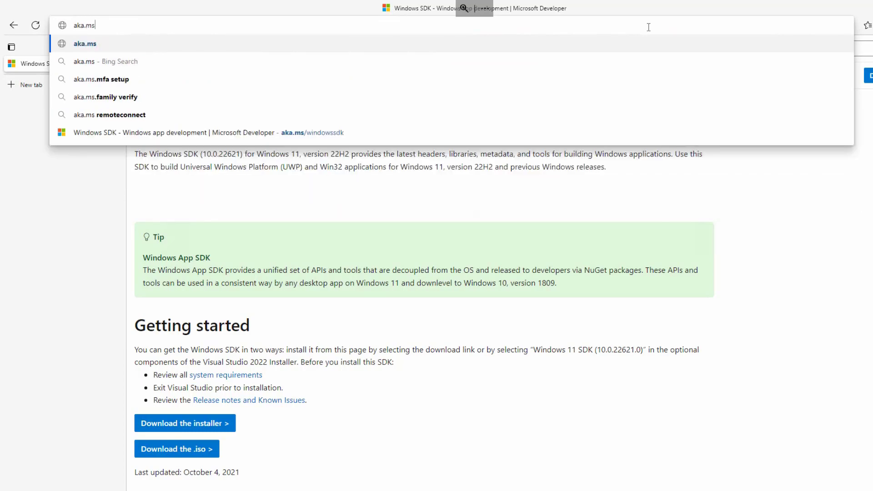
type("/symn")
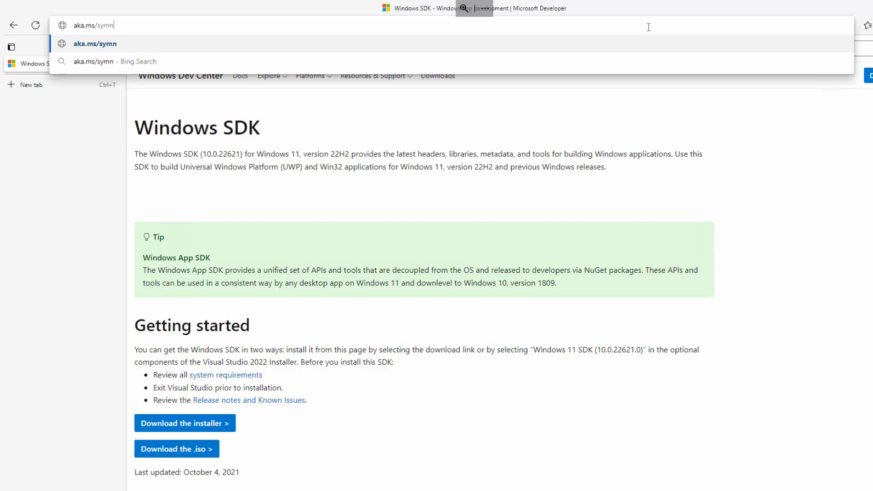
key("BackSpace")
type("bols")
key("Return")
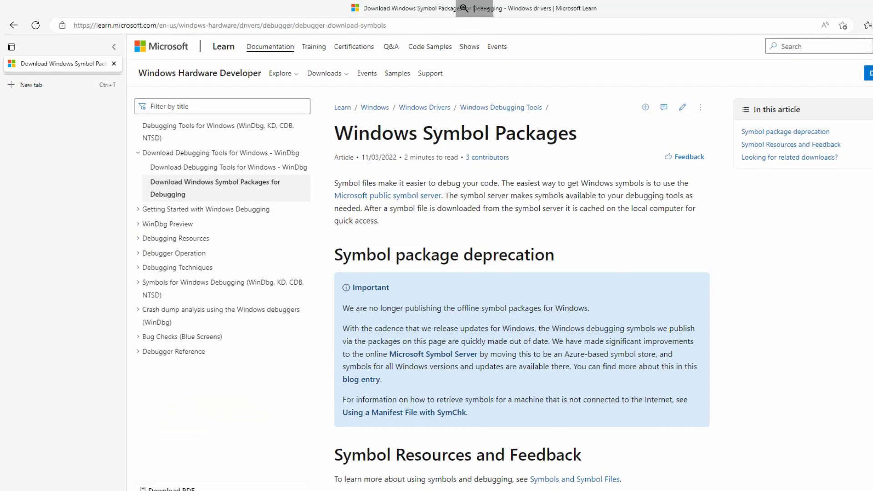
Look through the Windows Symbol Packages article, including the symbol package deprecation, symbol resources and related downloads sections
scroll(522, 273, "down", 2)
scroll(521, 272, "down", 1)
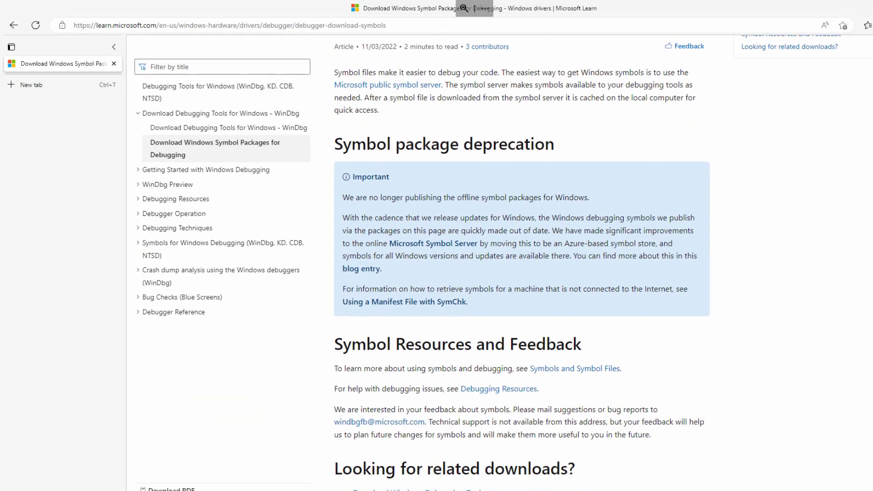
scroll(522, 273, "down", 1)
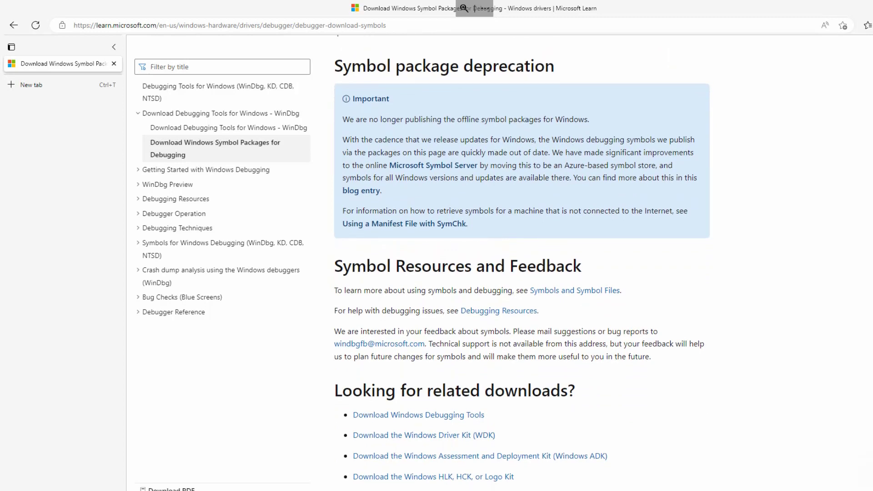
scroll(521, 273, "down", 3)
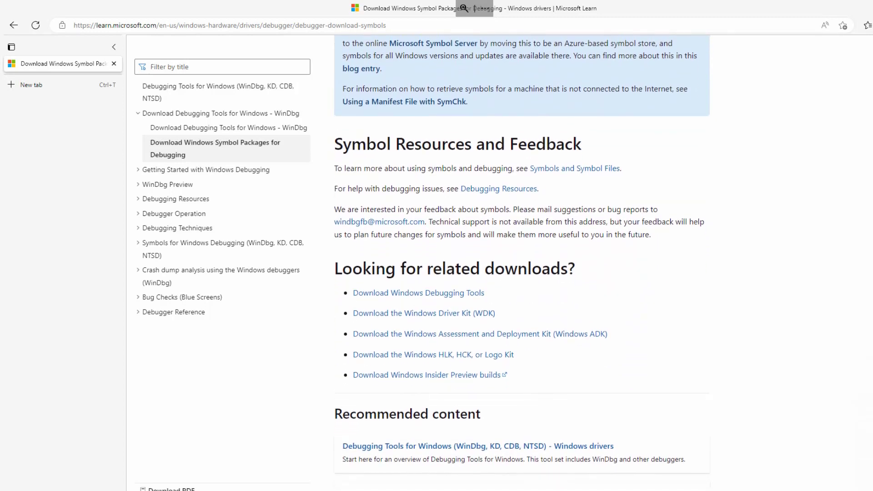
scroll(522, 273, "down", 1)
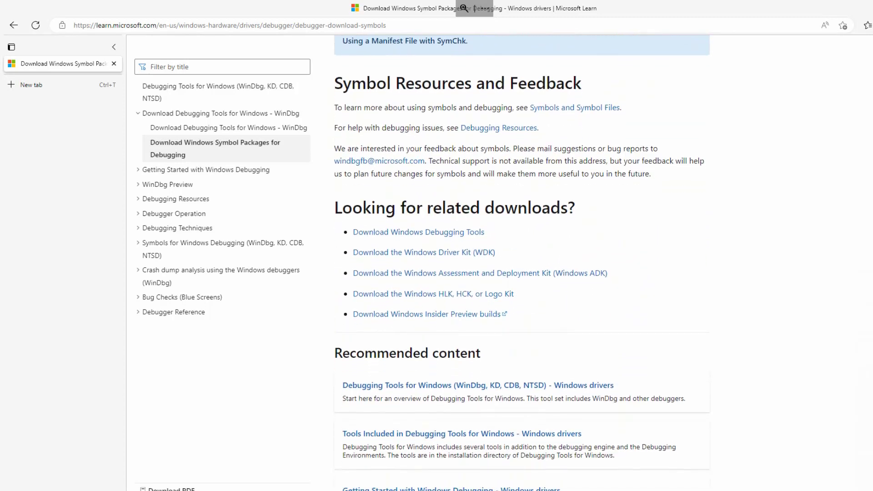
scroll(522, 273, "down", 1)
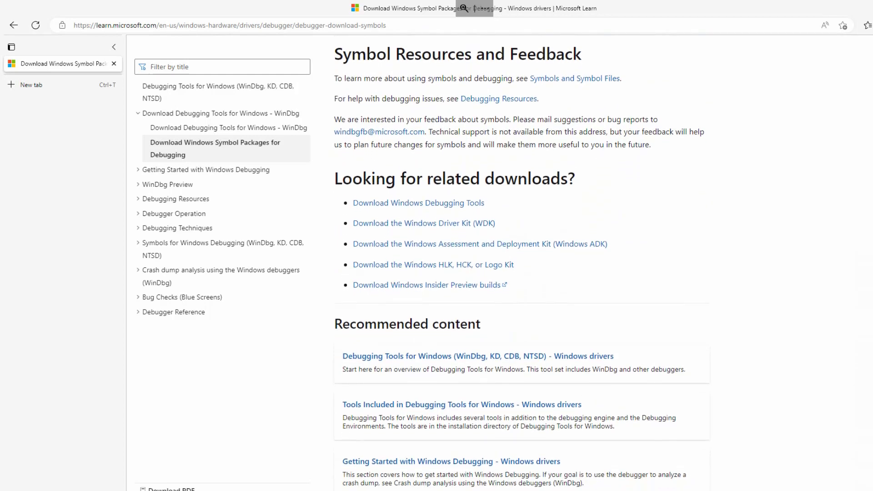
scroll(521, 273, "down", 2)
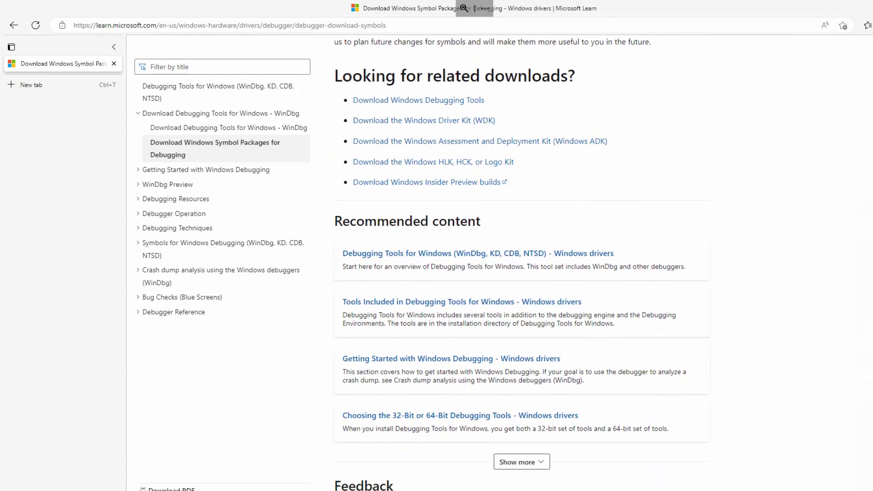
scroll(521, 273, "up", 4)
scroll(647, 221, "up", 1)
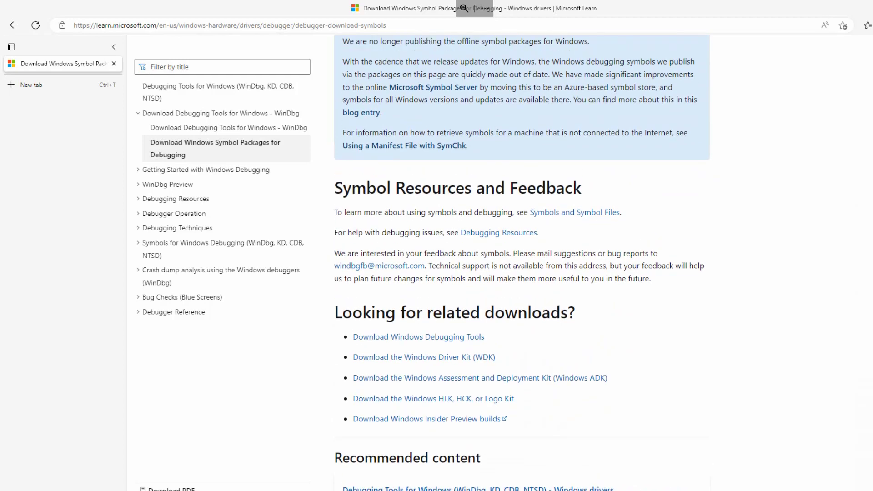
Read the linked Symbols and Symbol Files article, and open the Microsoft public symbol server article
left_click(593, 213)
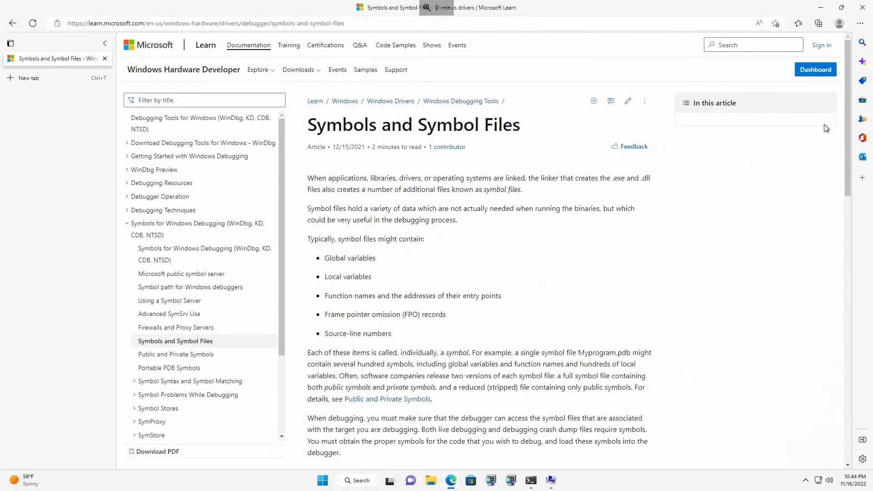
left_click_drag(847, 121, 833, 251)
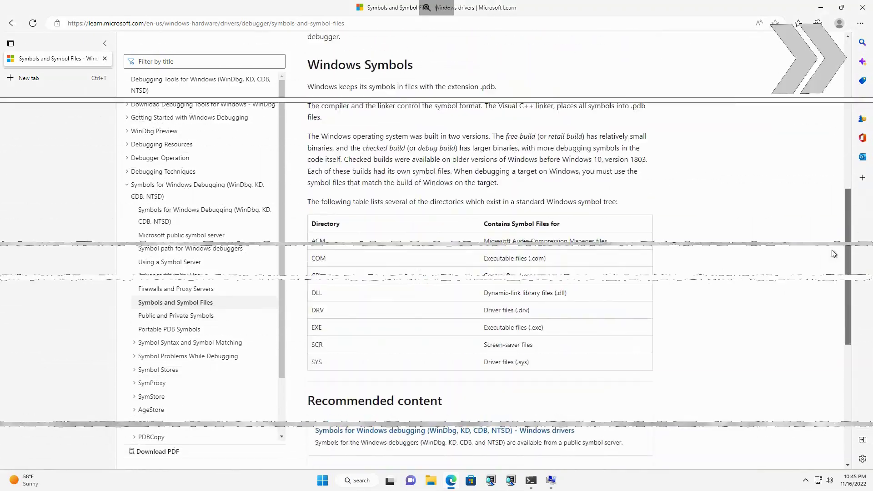
left_click(181, 235)
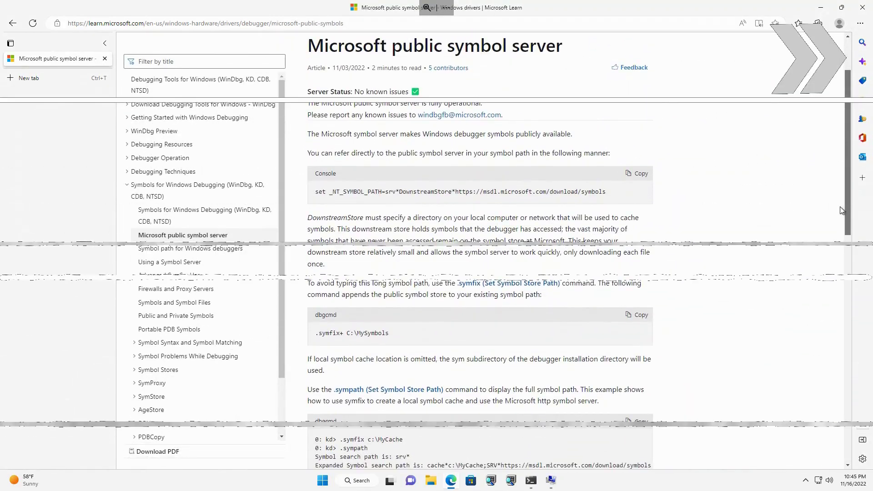
Open the Symbol path for Windows debuggers article and follow its environment variables link to the General Environment Variables table
left_click(180, 250)
left_click_drag(848, 98, 862, 382)
left_click(610, 292)
scroll(498, 160, "down", 1)
left_click(359, 165)
scroll(415, 192, "down", 1)
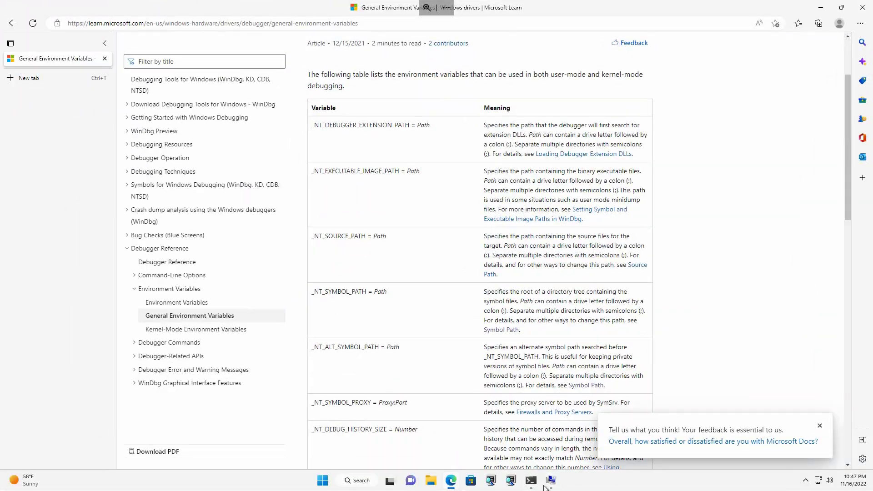
Start a new user environment variable and name it _NT_SYMBOL_PATH, copying the name from the General Environment Variables table
mouse_move(551, 485)
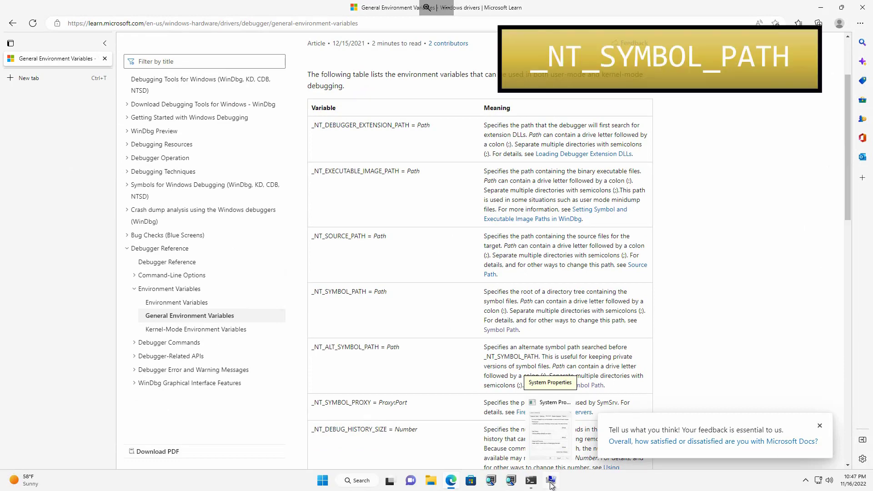
left_click(550, 484)
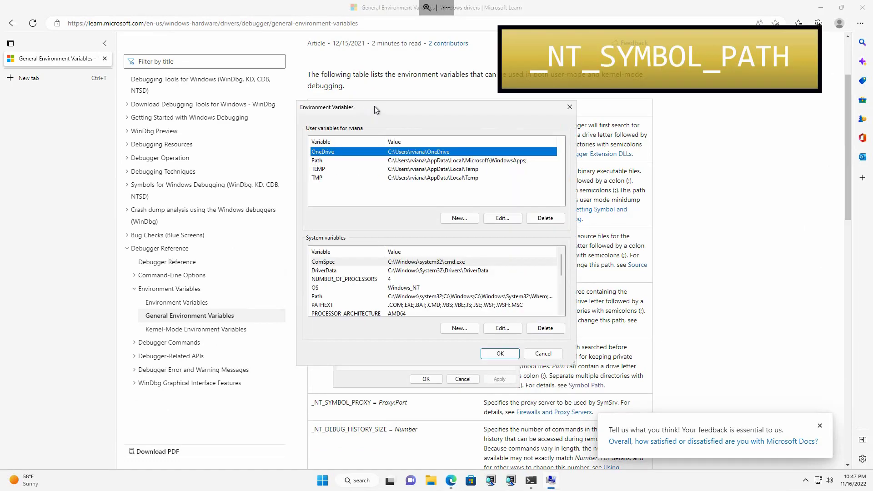
left_click_drag(375, 106, 152, 42)
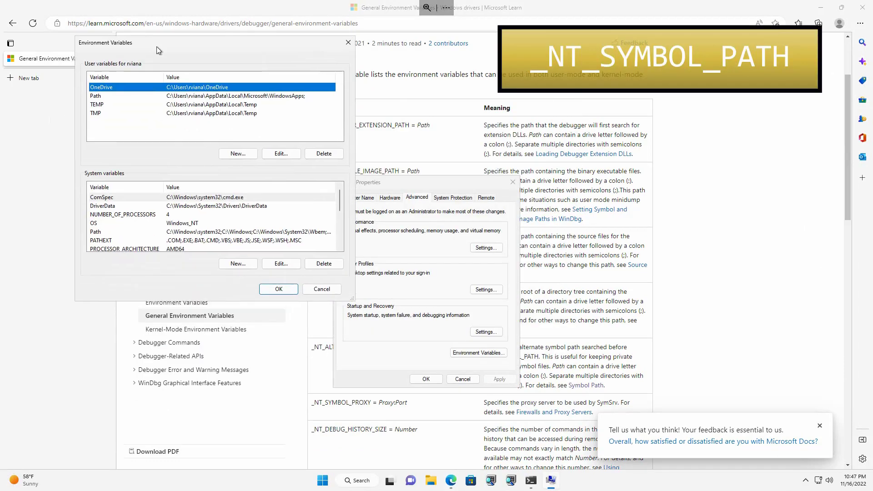
left_click(236, 154)
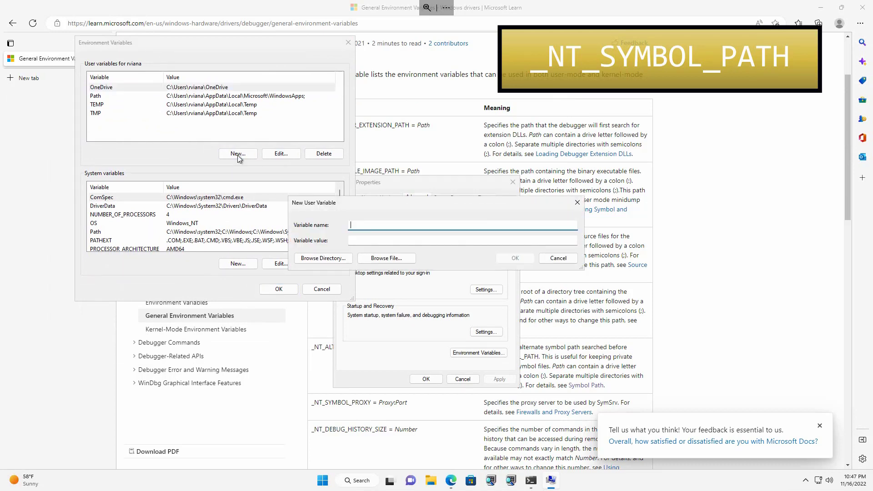
left_click_drag(414, 202, 221, 345)
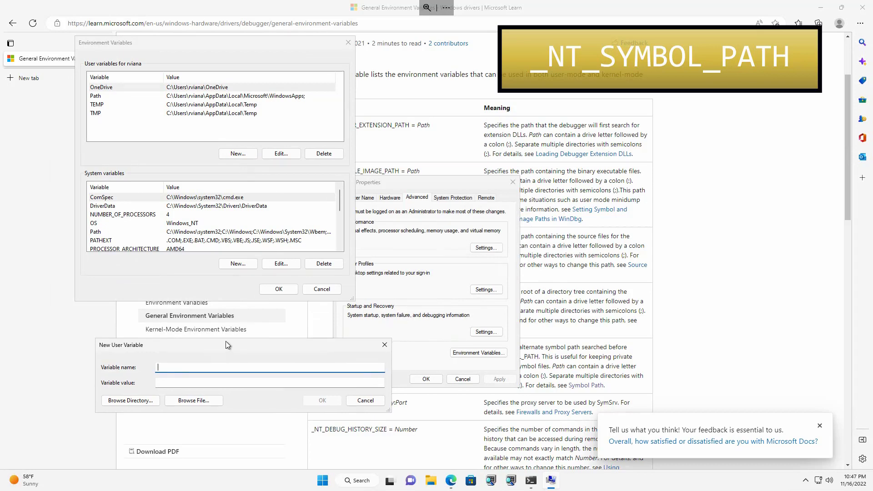
left_click(751, 207)
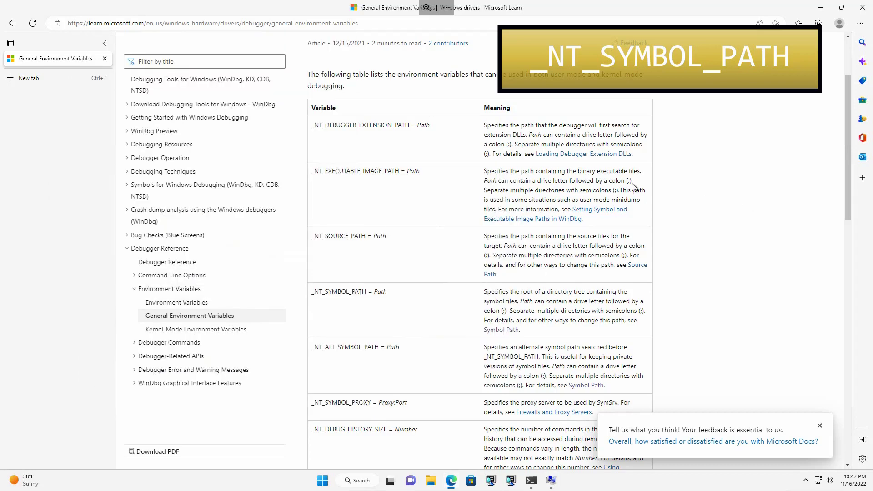
left_click_drag(367, 292, 313, 299)
key("ctrl+c")
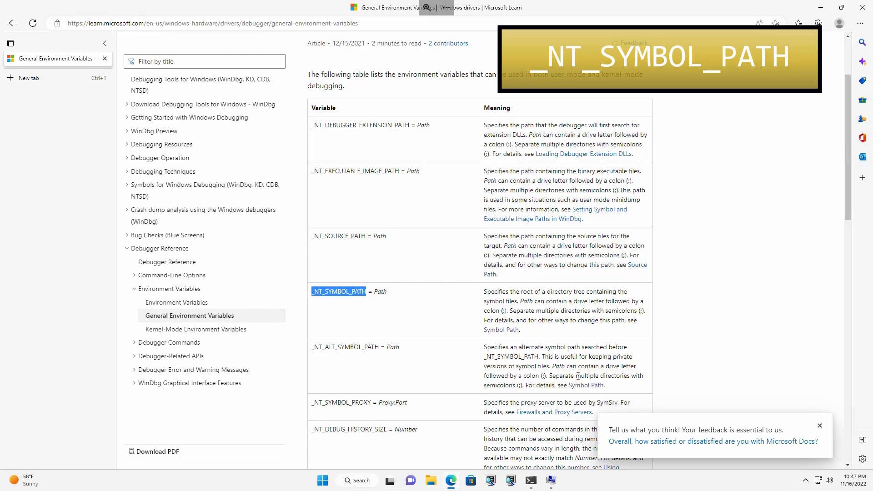
left_click(552, 481)
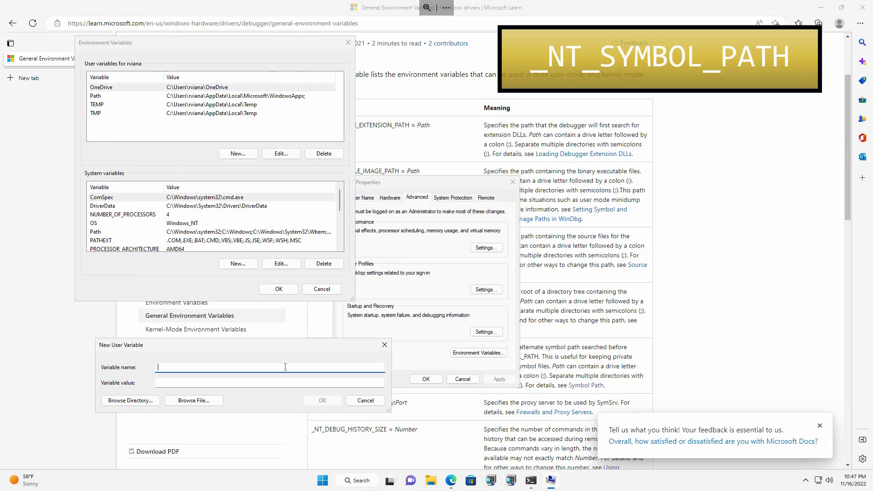
key("ctrl+v")
left_click(279, 380)
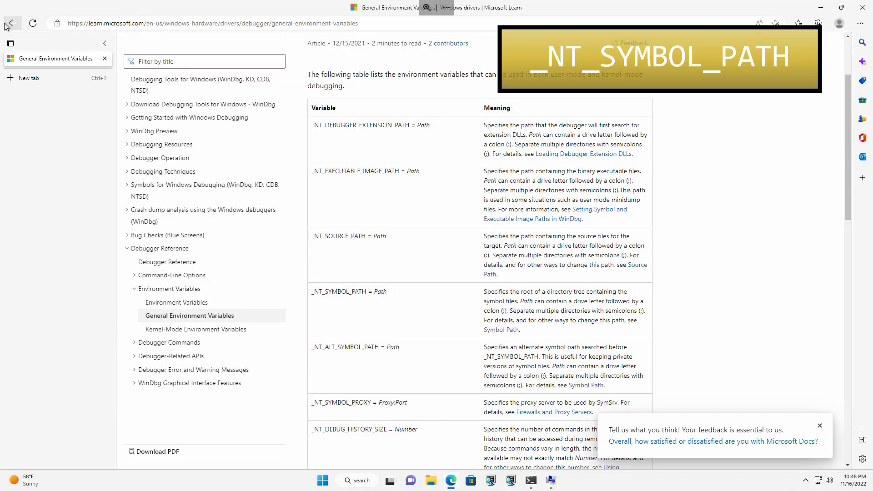
left_click(9, 23)
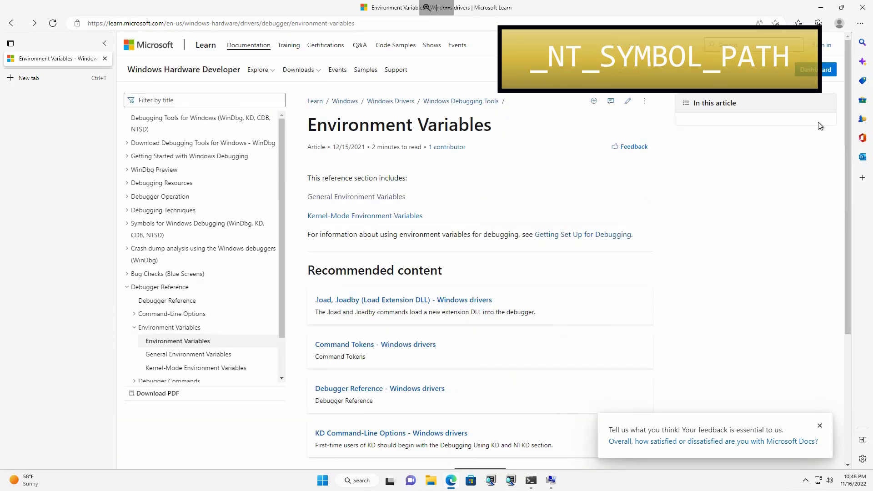
left_click(14, 24)
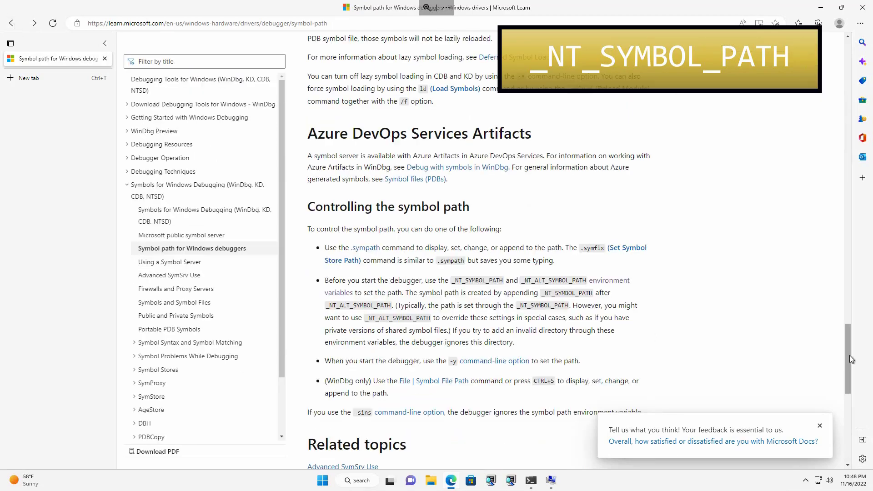
left_click_drag(851, 359, 816, 272)
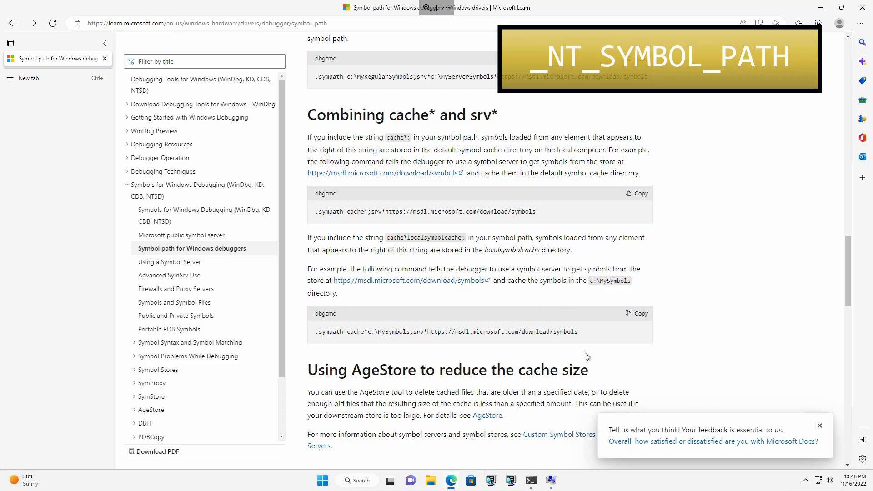
left_click_drag(584, 333, 349, 330)
key("ctrl+c")
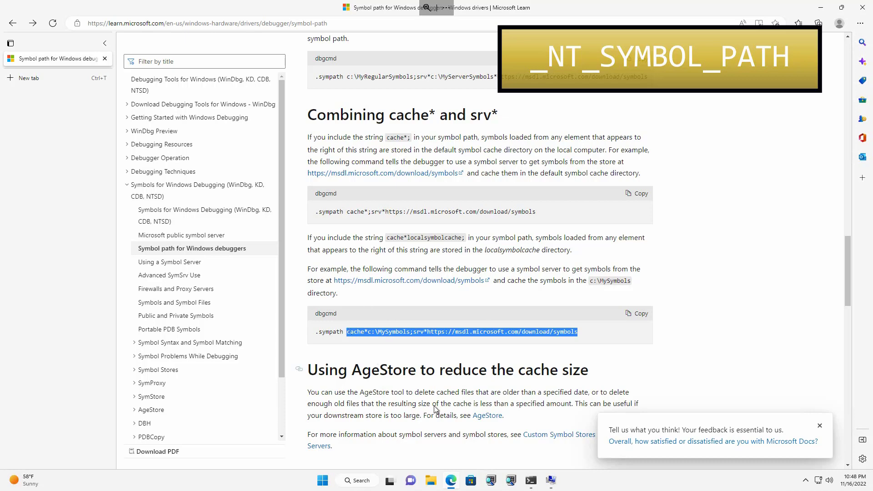
Give the new _NT_SYMBOL_PATH user variable the copied symbol path as its value and add it to the user variables
left_click(551, 481)
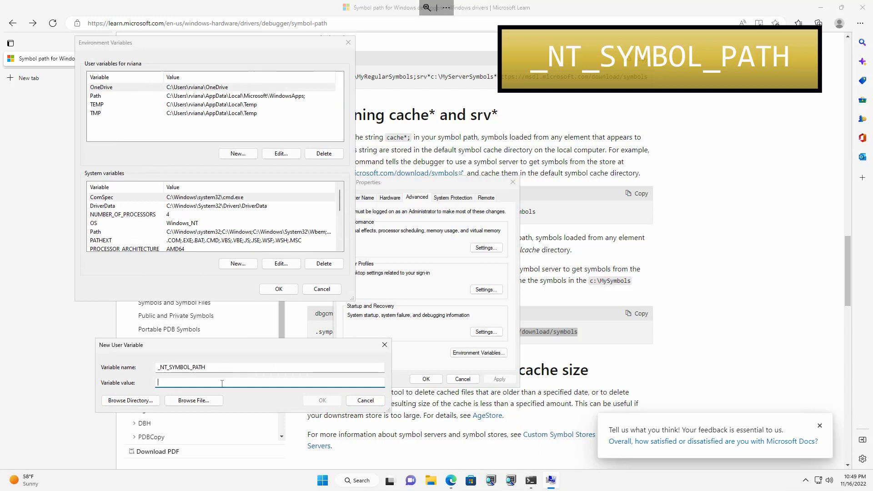
key("ctrl+v")
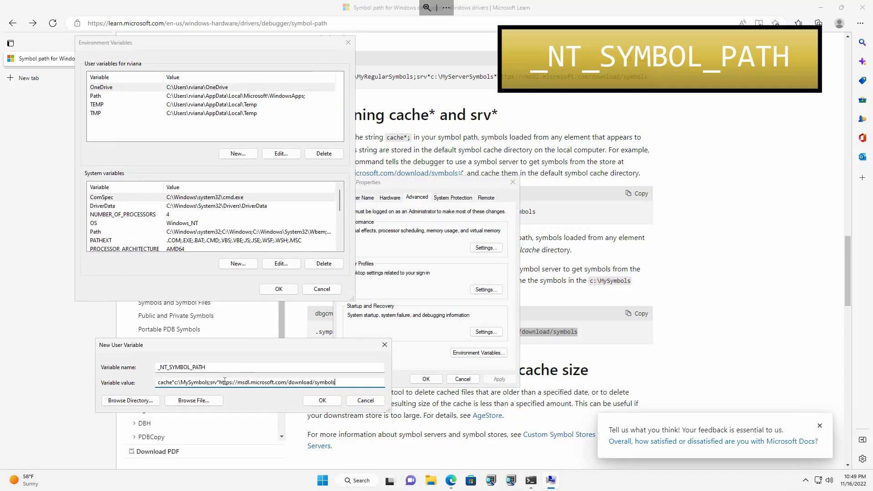
left_click(326, 404)
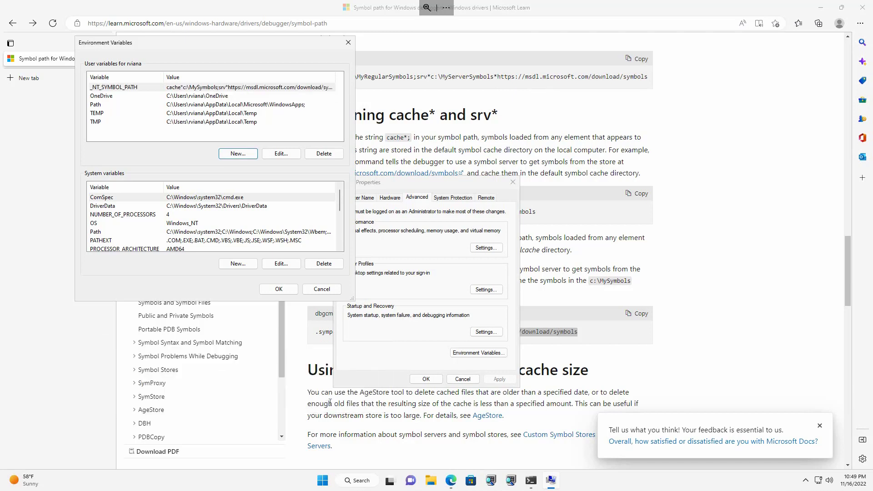
Begin a set command in the Command Prompt for _NT_SYMBOL_PATH, copying the variable name from the article's Controlling the symbol path section
left_click(531, 482)
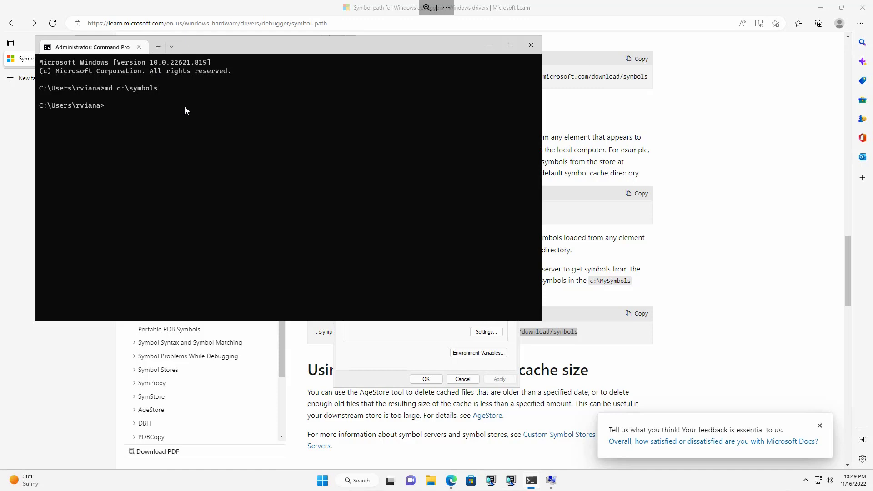
type("set")
left_click(658, 340)
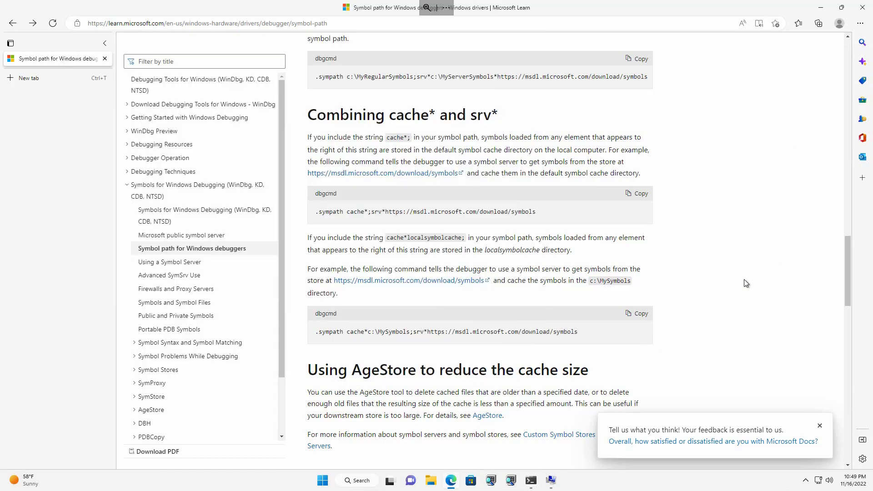
left_click_drag(847, 272, 845, 347)
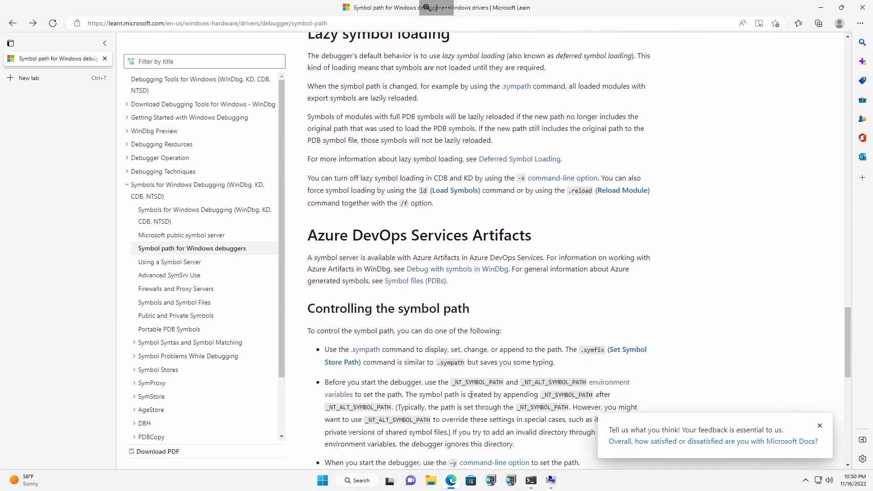
left_click_drag(503, 382, 449, 383)
key("ctrl+c")
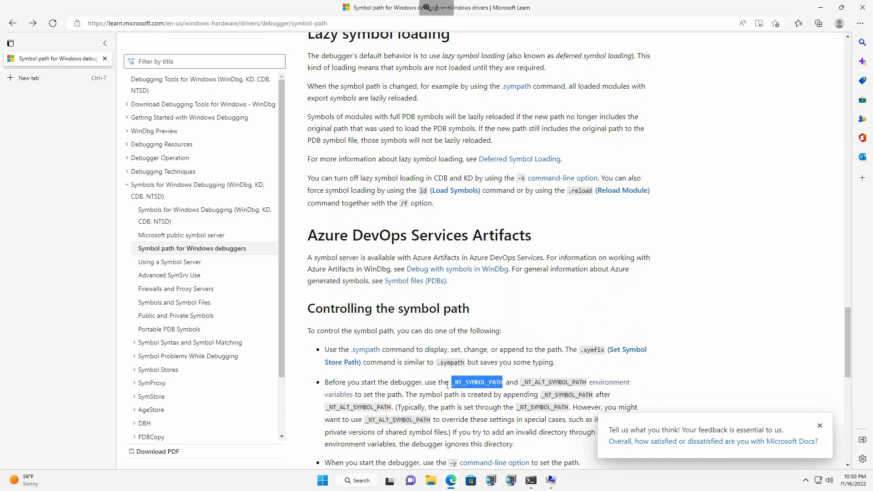
left_click(536, 485)
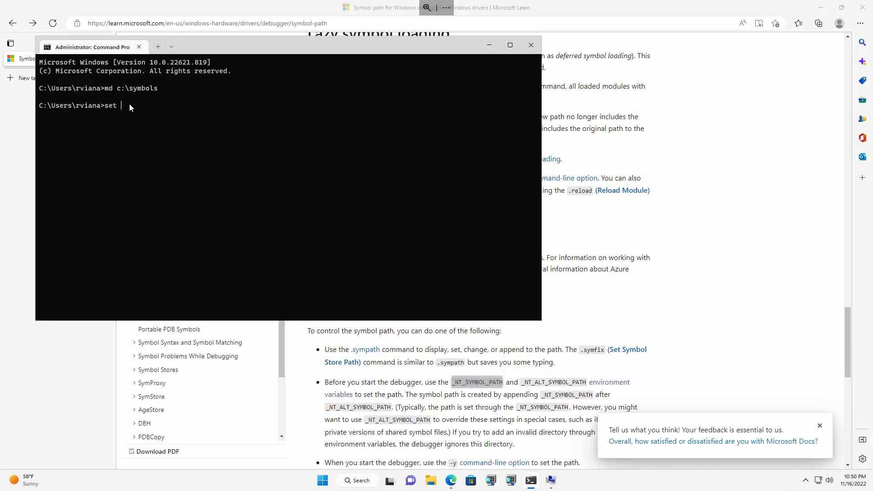
key("ctrl+v")
Copy the value of the _NT_SYMBOL_PATH user variable and append it to the set command in the Command Prompt
left_click(721, 261)
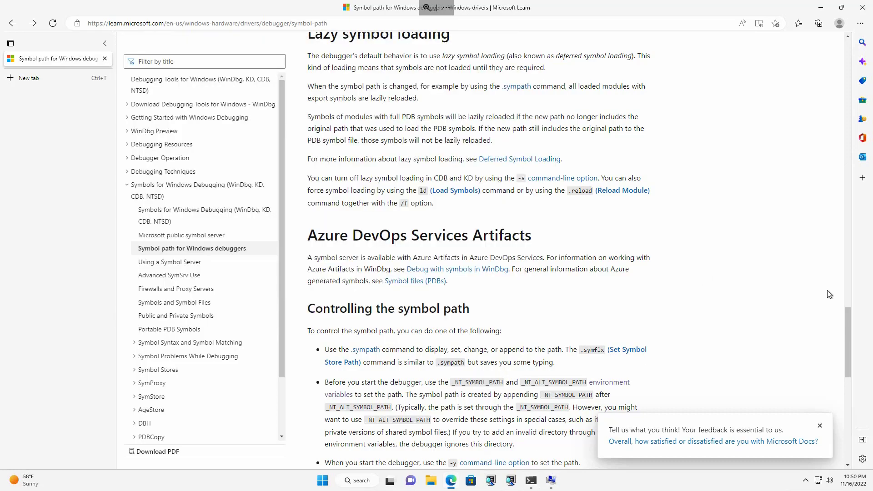
left_click(551, 480)
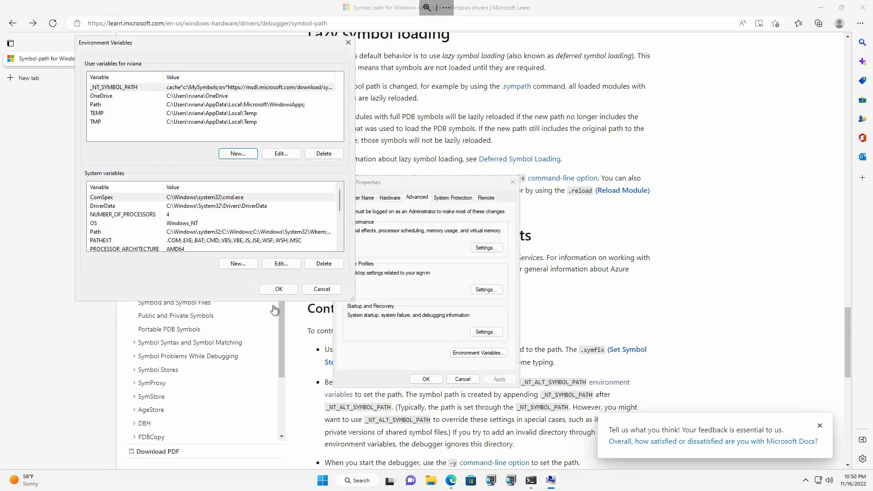
double_click(251, 89)
key("ctrl+c")
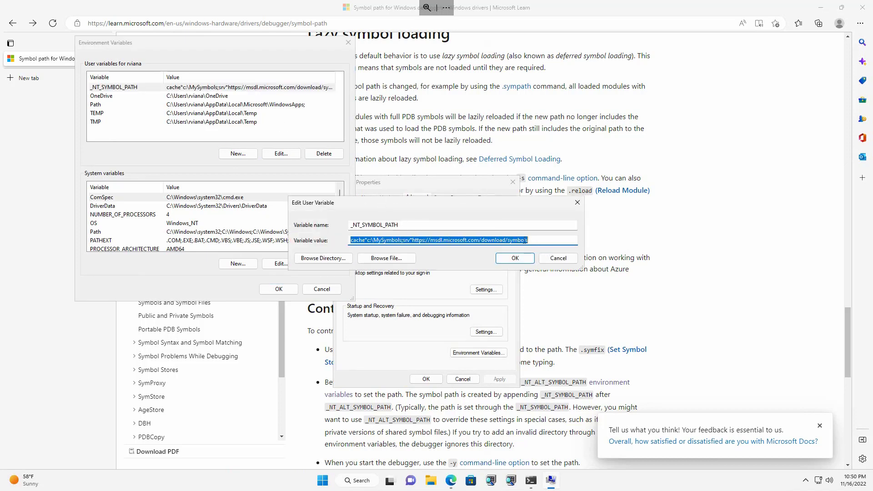
right_click(400, 241)
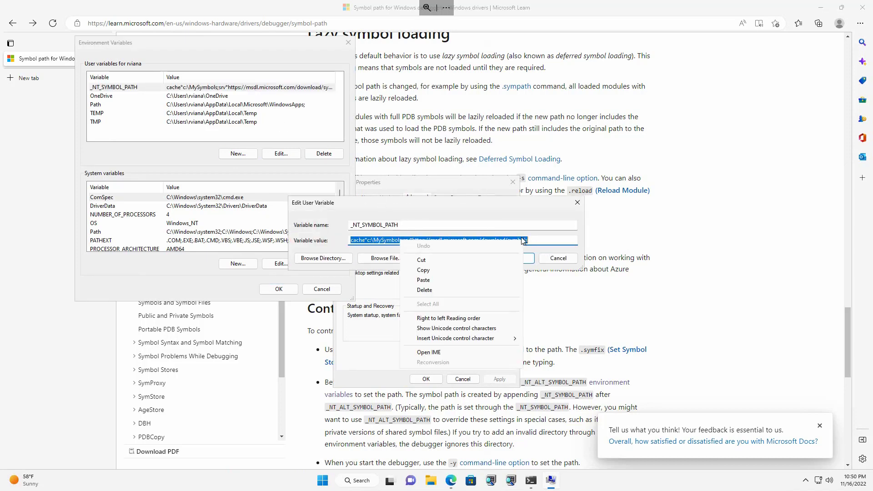
left_click(472, 270)
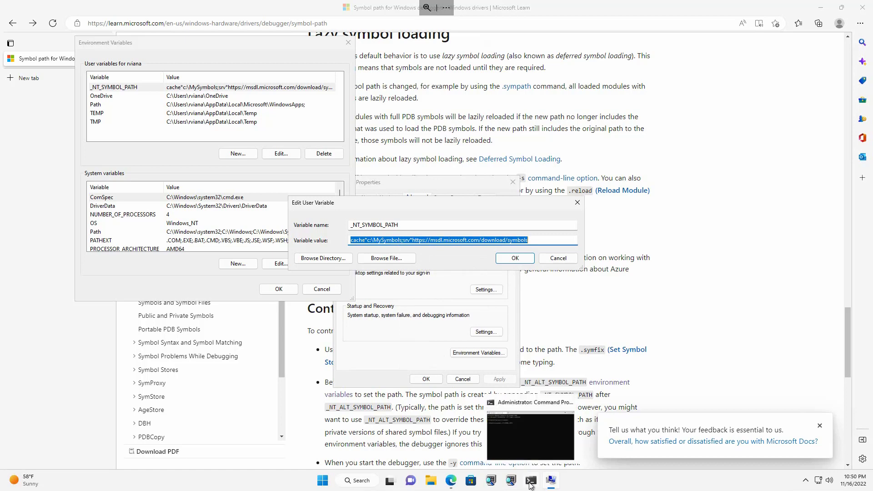
left_click(530, 486)
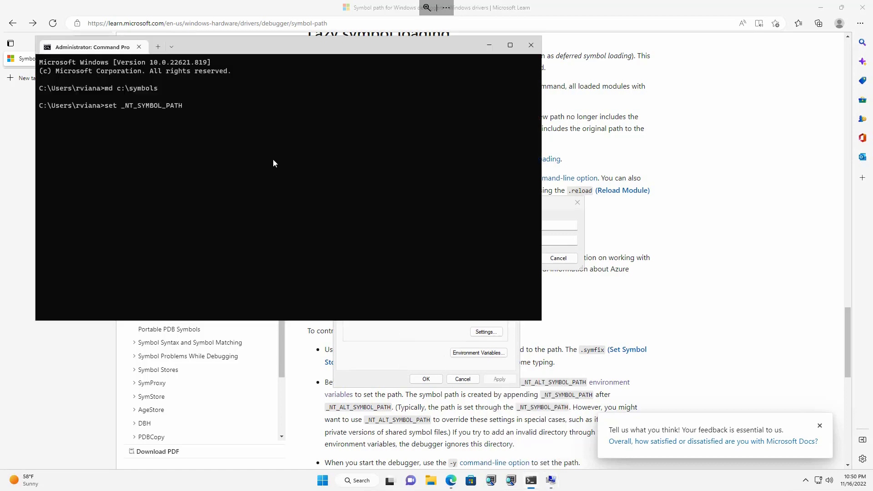
key("ctrl+v")
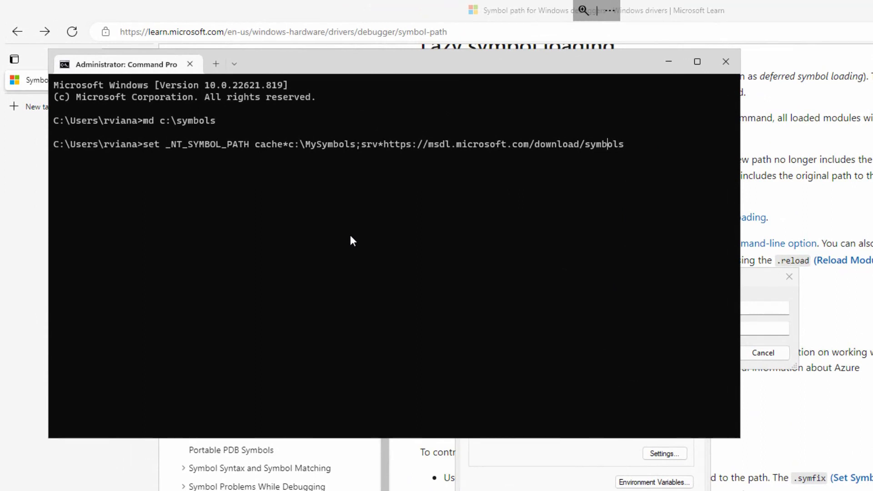
Change the cache folder in the command to c:\symbols, keep the semicolon before srv*, and run the command
key("Left")
key("Left")
key("Left")
key("Left")
key("Left")
key("Left")
key("Left")
key("Left")
key("Left")
key("Left")
key("Left")
key("Left")
key("Left")
key("Left")
key("Left")
key("Left")
key("Left")
key("Left")
key("Left")
key("Left")
key("Left")
key("Left")
key("Left")
key("Right")
key("Right")
key("Right")
key("Right")
key("BackSpace")
key("BackSpace")
key("BackSpace")
key("BackSpace")
key("BackSpace")
key("BackSpace")
key("BackSpace")
key("BackSpace")
key("BackSpace")
key("BackSpace")
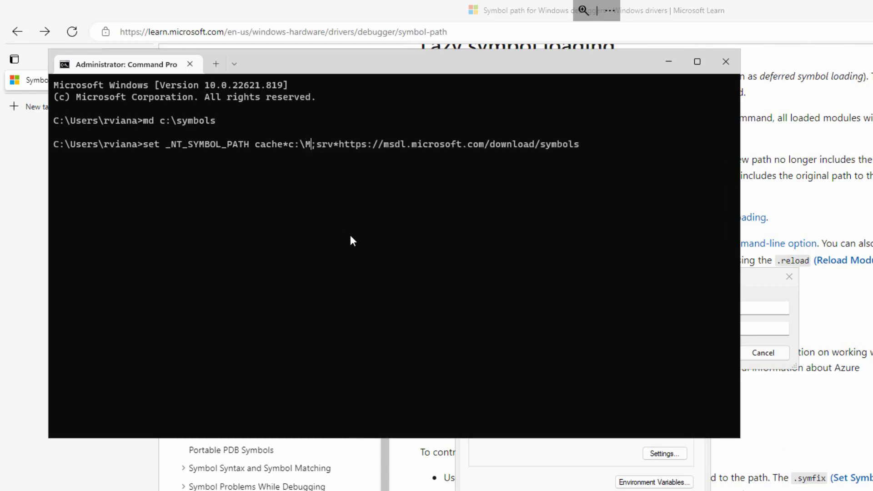
type("s")
key("Right")
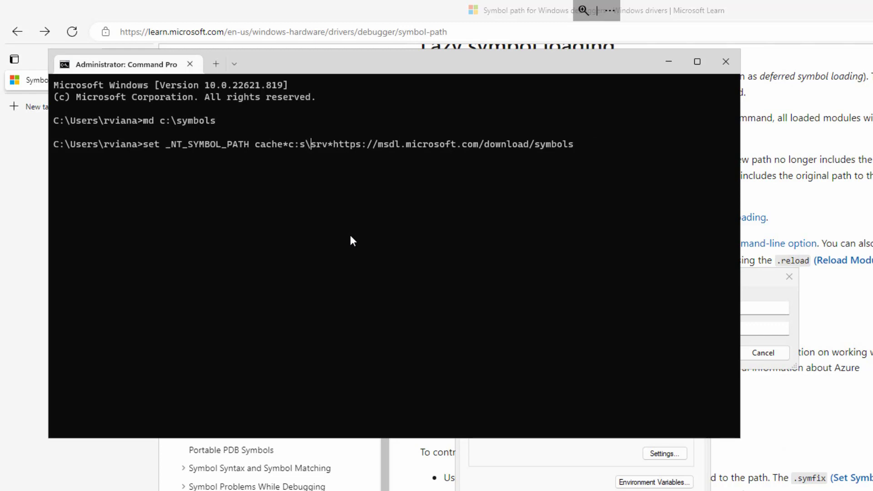
key("BackSpace")
key("BackSpace")
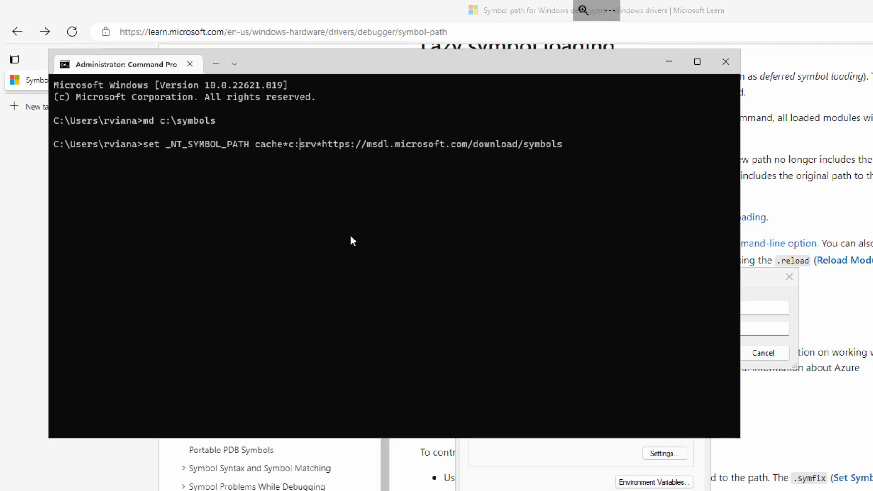
key("Delete")
type("\\symbols")
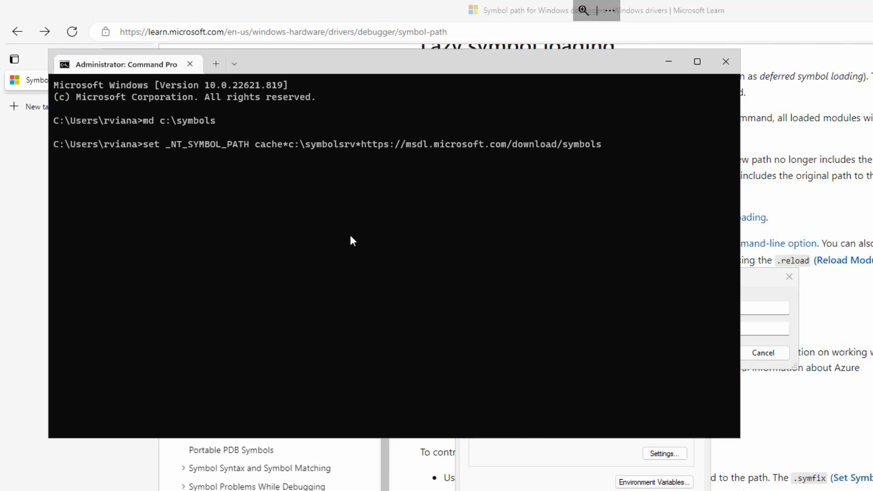
type(";s")
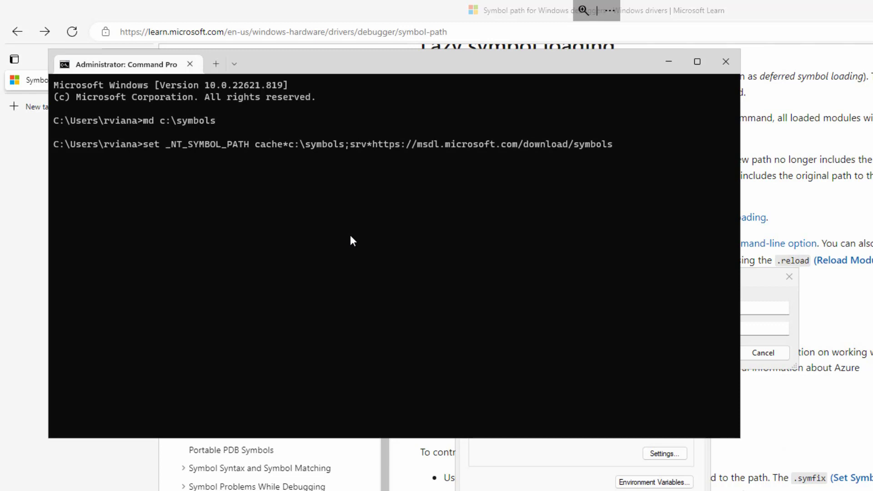
key("End")
key("Return")
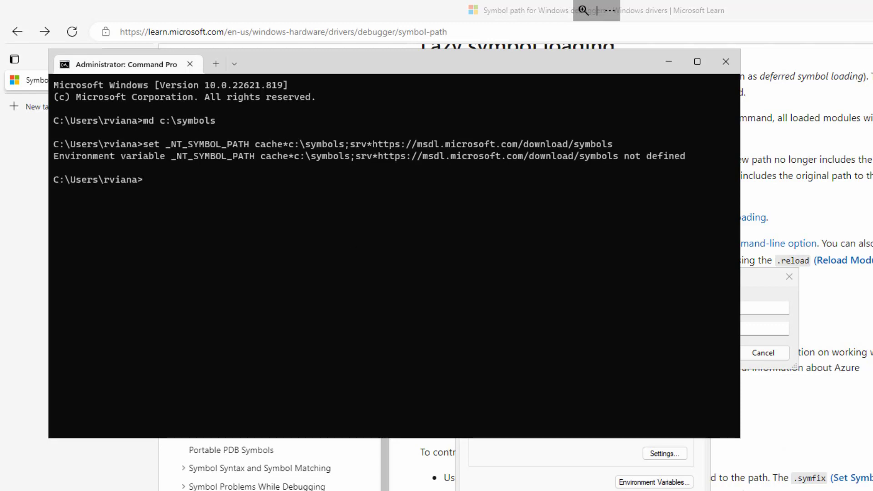
Close the _NT_SYMBOL_PATH variable editor and dismiss the Environment Variables dialog without saving its changes
key("alt+Tab")
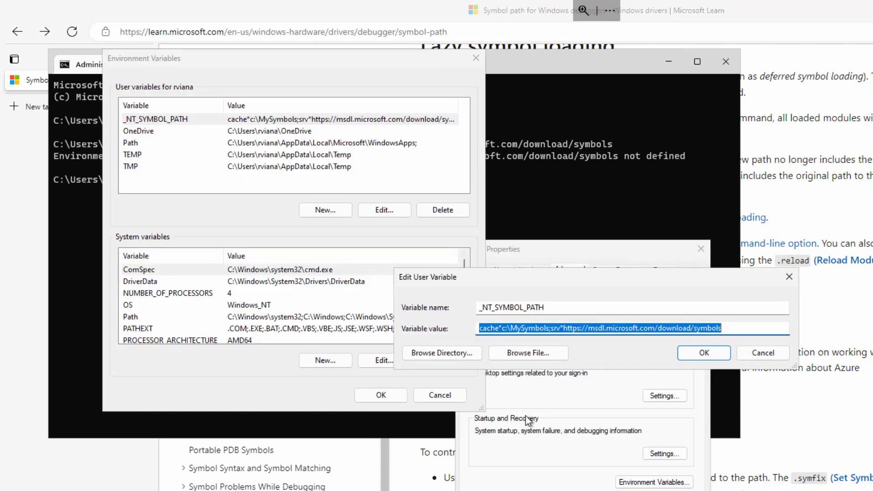
left_click(742, 326)
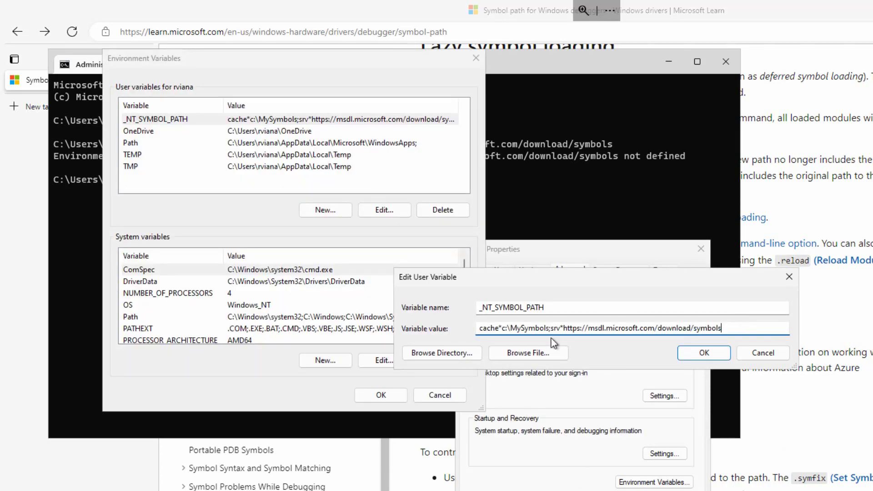
left_click(709, 354)
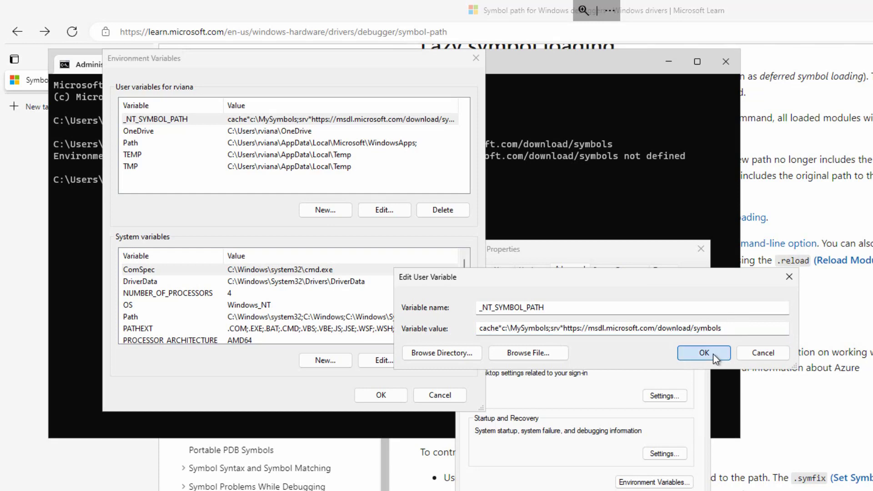
left_click(476, 60)
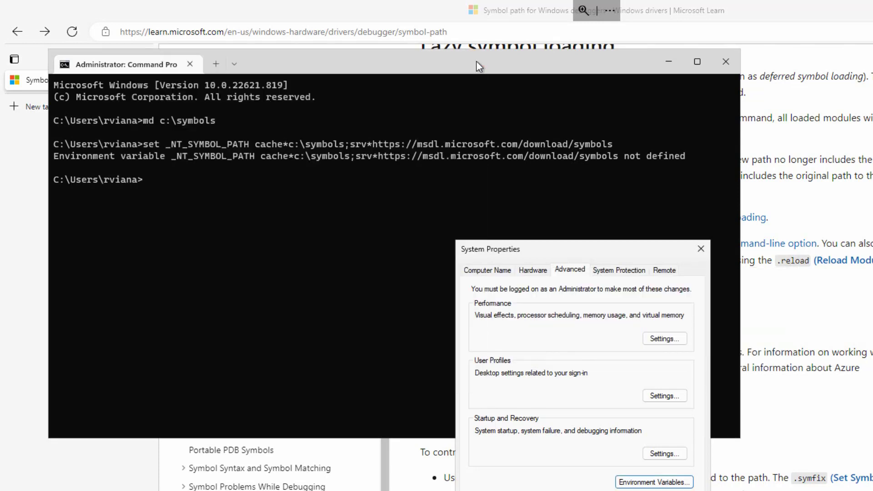
Move System Properties aside, reopen Environment Variables to check the user variables, and place the dialog clear of the Command Prompt text
left_click_drag(560, 251, 748, 239)
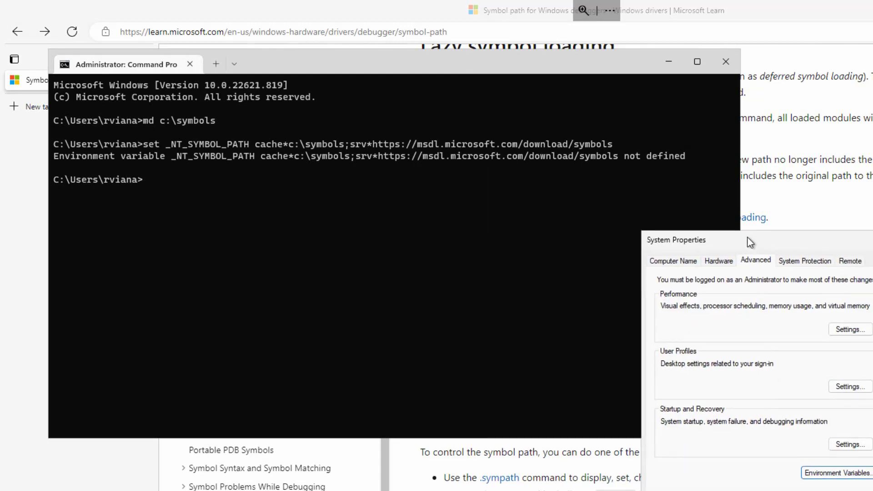
left_click(841, 472)
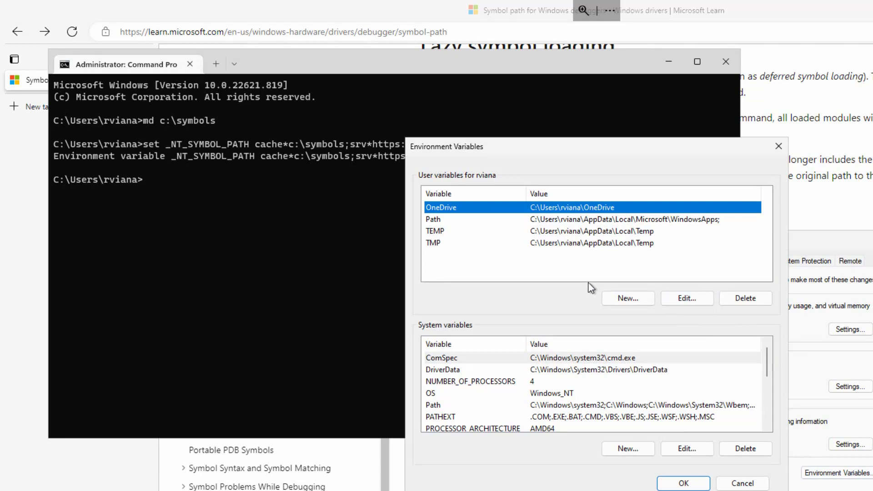
left_click_drag(511, 151, 568, 273)
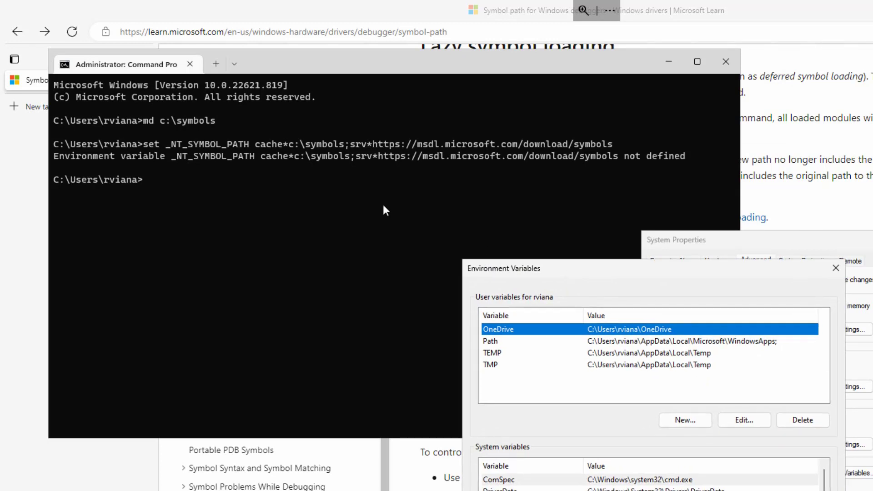
Recall the previous _NT_SYMBOL_PATH command in the Command Prompt and change set to setx
left_click(346, 197)
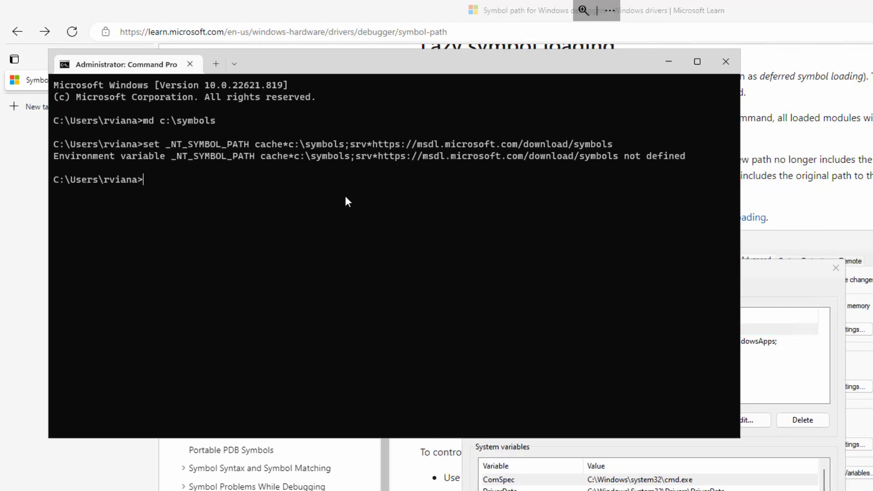
key("Up")
key("Left")
key("Left")
key("Left")
key("Left")
key("Left")
key("Left")
key("Left")
key("Left")
key("Left")
key("Left")
key("Left")
key("Left")
key("Left")
key("Left")
key("Left")
key("Left")
key("Left")
key("Left")
key("Left")
key("Left")
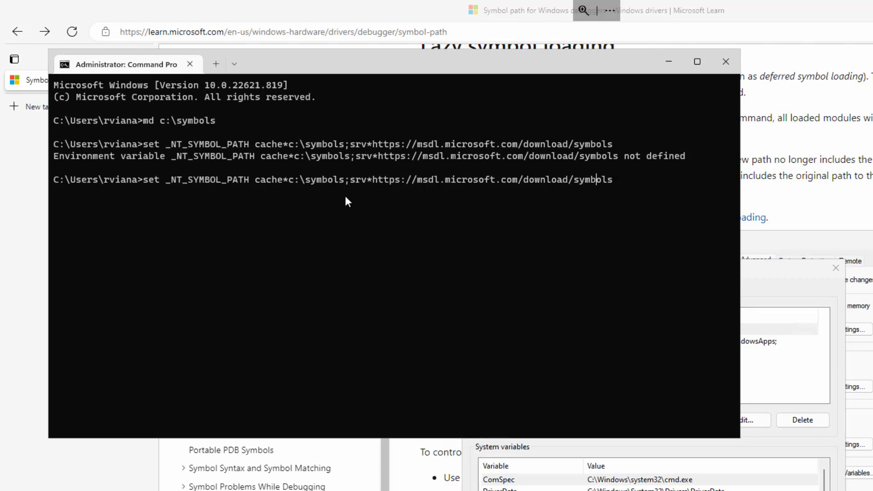
key("Left")
key("Left")
key("Left")
key("Left")
key("Left")
key("Left")
key("Left")
key("Left")
key("Left")
key("Left")
key("Left")
key("Left")
key("Left")
key("Left")
key("Left")
key("Left")
key("Left")
key("Left")
key("Left")
key("Left")
type("x")
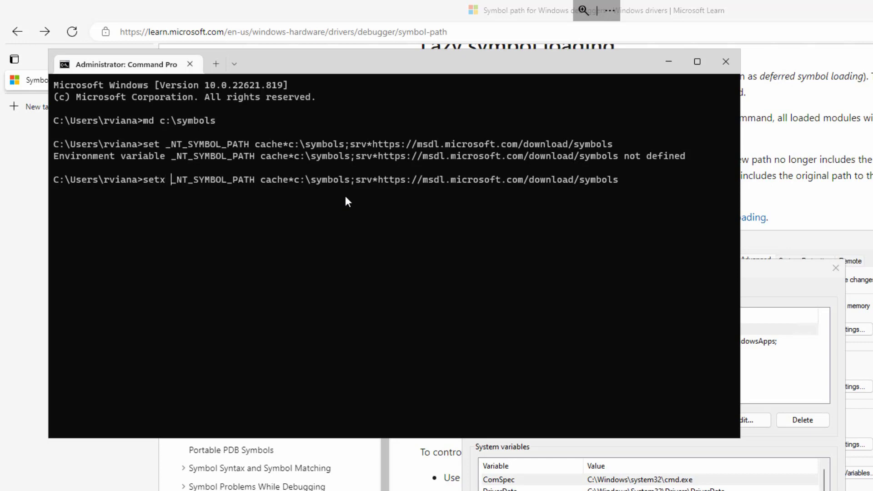
key("Right")
key("Right")
key("Right")
key("Right")
key("Right")
key("Right")
key("Right")
key("Right")
key("Right")
key("Right")
key("Right")
key("Right")
key("Right")
key("Right")
key("Right")
key("Right")
type("\"")
key("End")
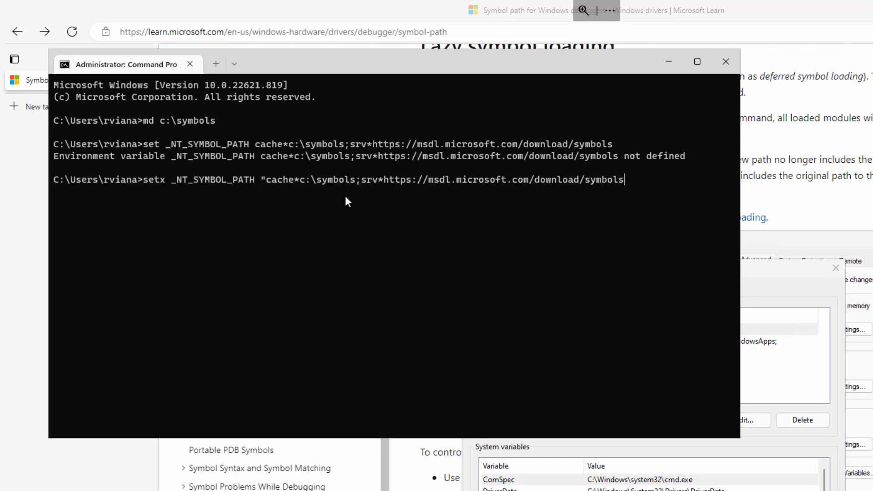
type("\"")
key("Return")
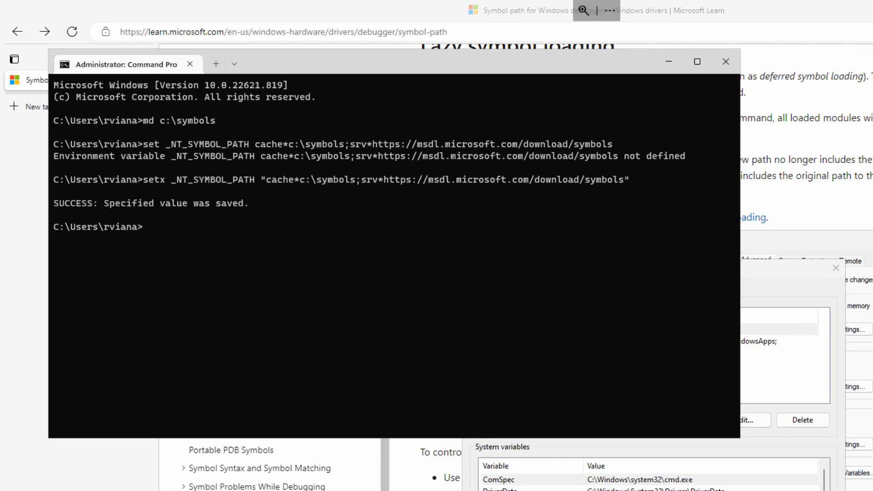
Dismiss and reopen the Environment Variables dialog to check the user variables for _NT_SYMBOL_PATH
key("alt+Tab")
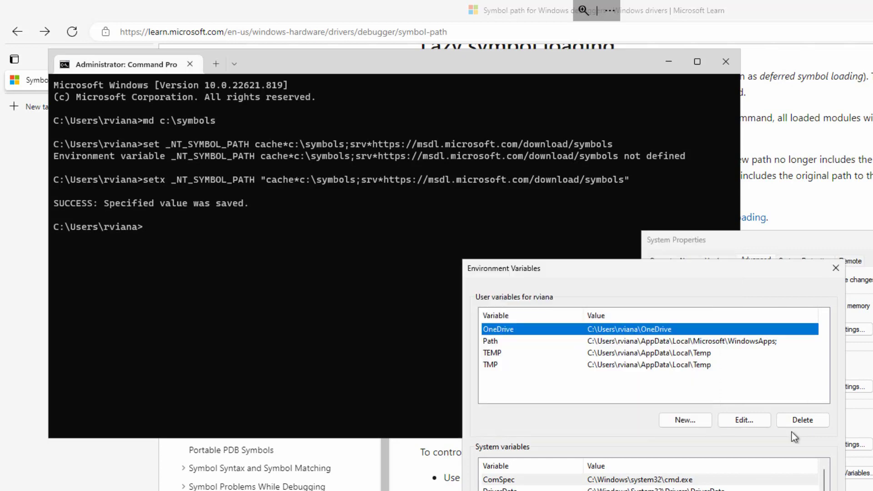
key("Escape")
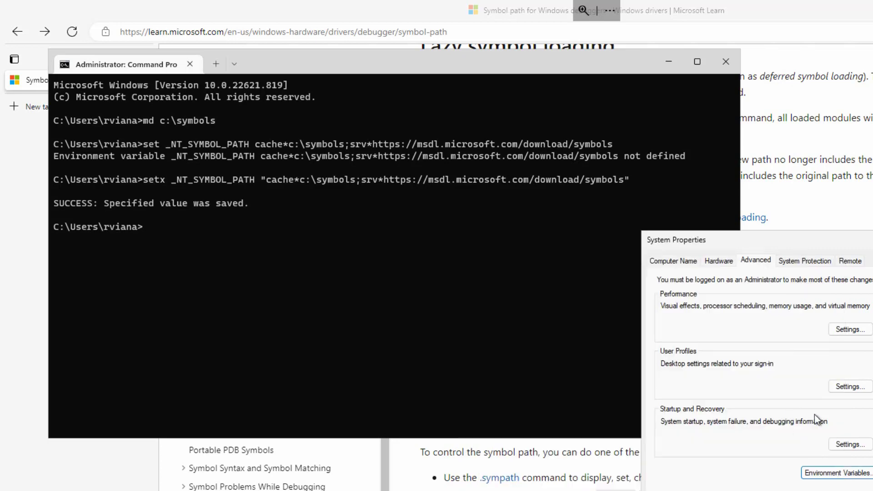
left_click(830, 474)
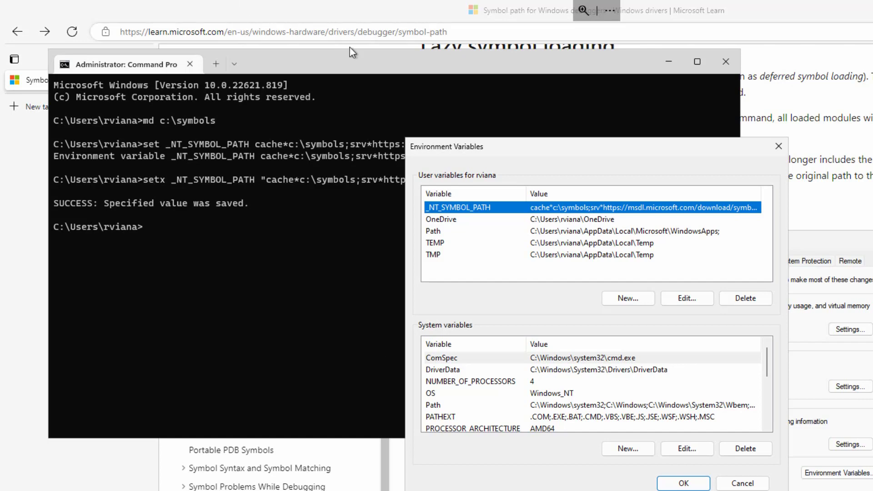
Run set in the current Command Prompt and look through the listed variables for _NT_SYMBOL_PATH
left_click(353, 70)
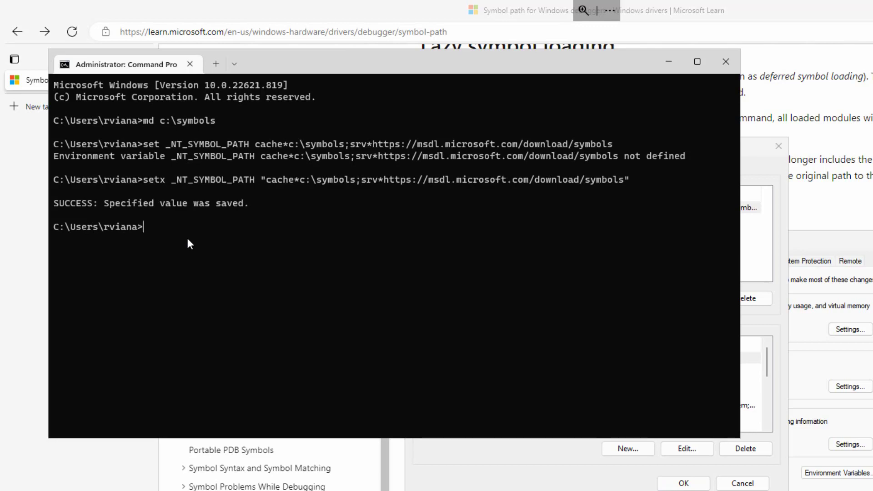
type("set")
key("Return")
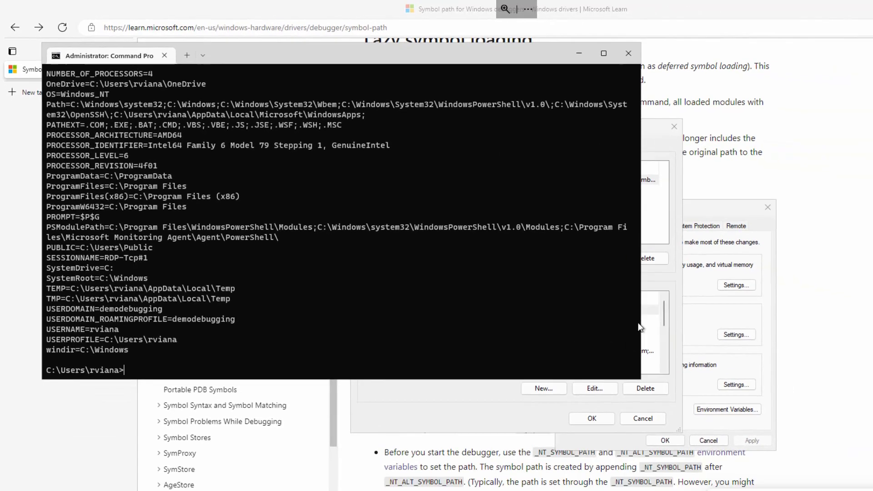
left_click_drag(638, 225, 633, 209)
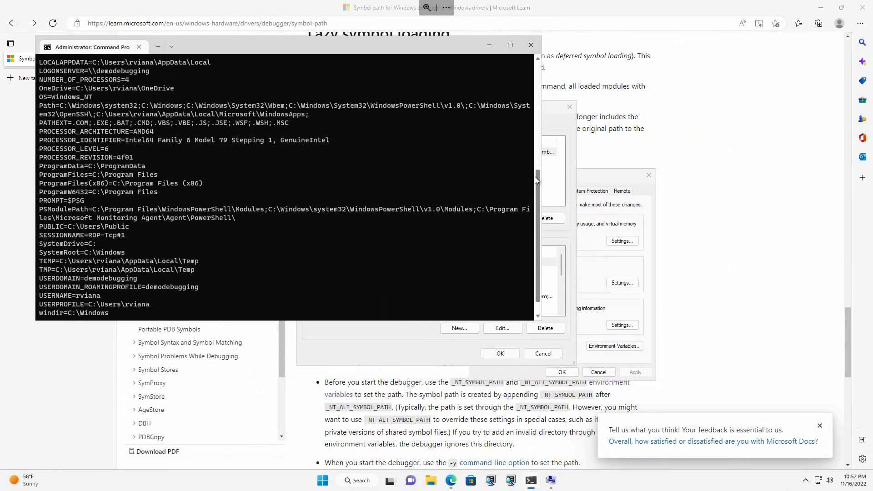
left_click_drag(535, 177, 523, 108)
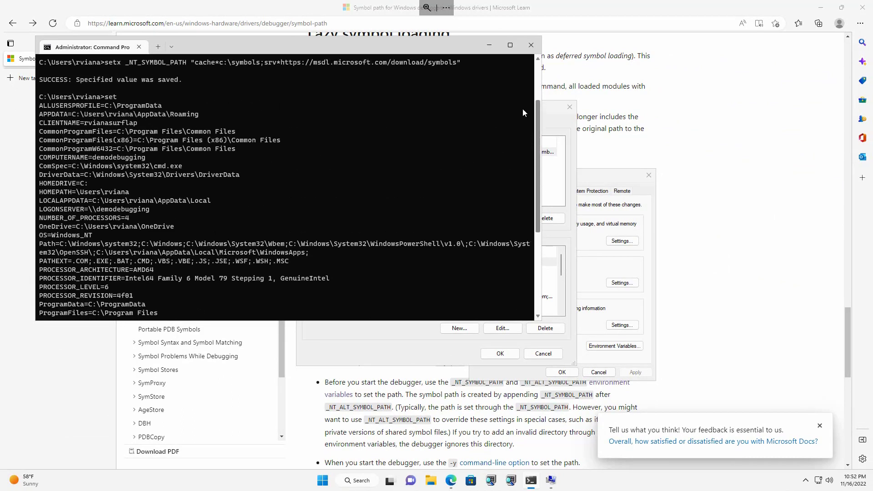
Close the Command Prompt and start a new one as administrator by searching for cmd
left_click(536, 49)
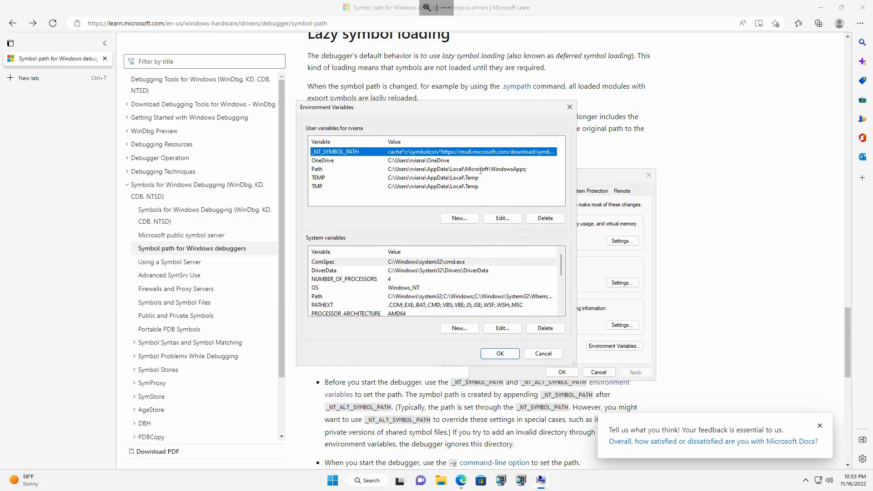
left_click(359, 482)
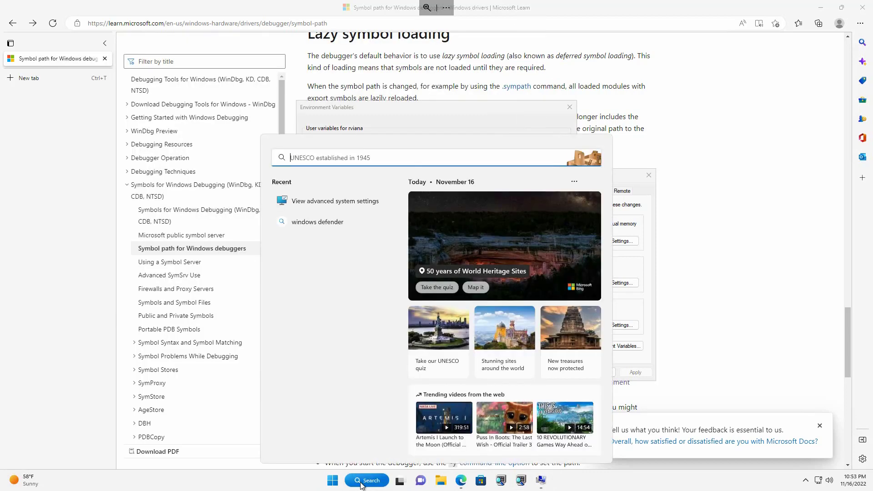
type("cmd")
key("ctrl+shift+Return")
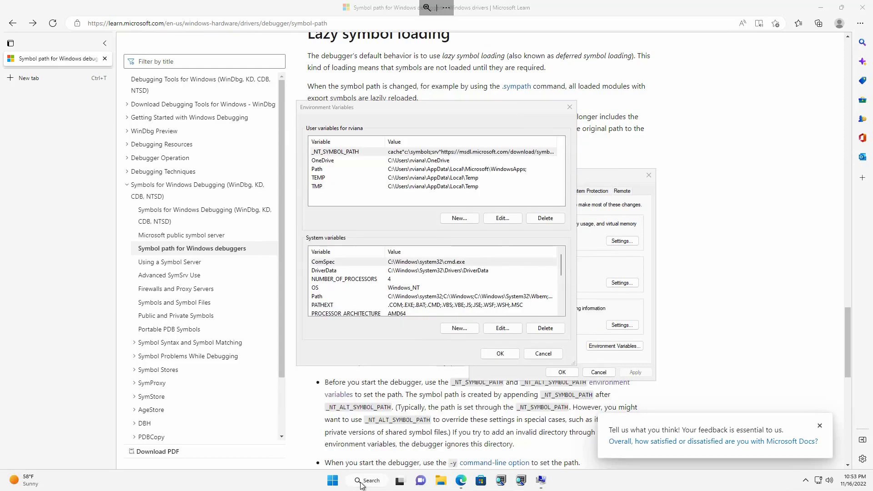
Run set in the new Command Prompt and check the _NT_SYMBOL_PATH line at the end of the output
type("se")
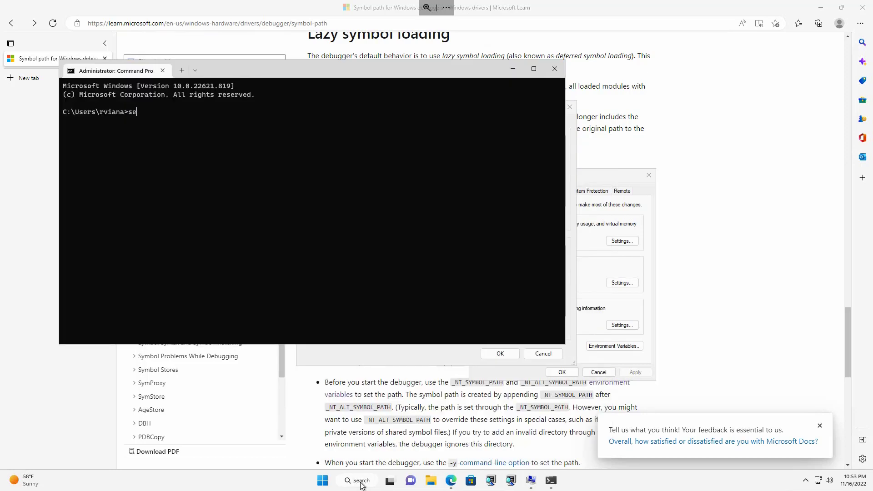
type("t")
key("Return")
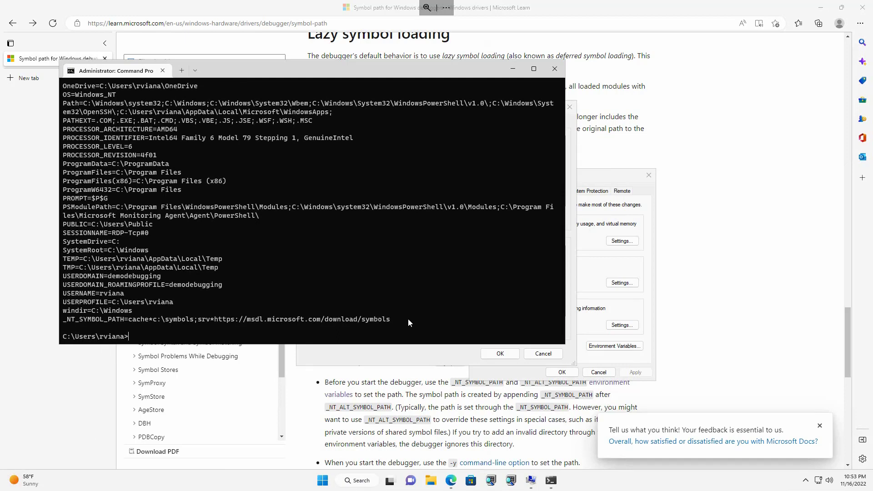
left_click_drag(408, 318, 52, 313)
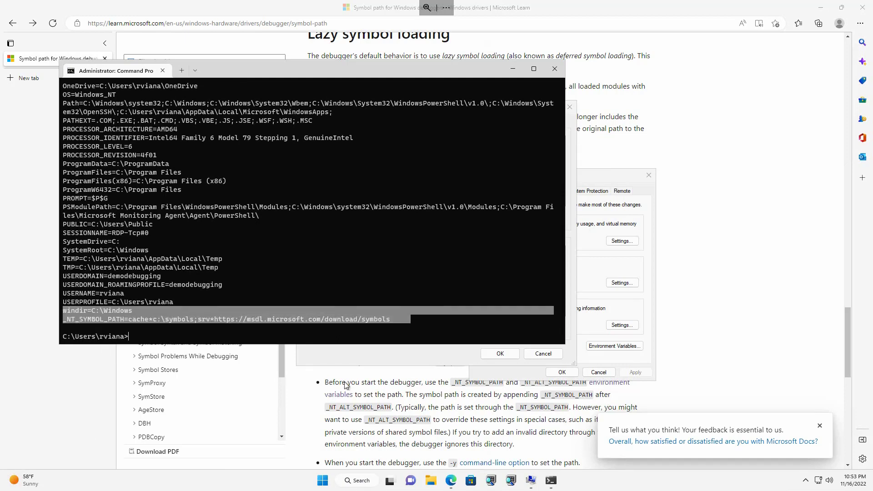
left_click(518, 233)
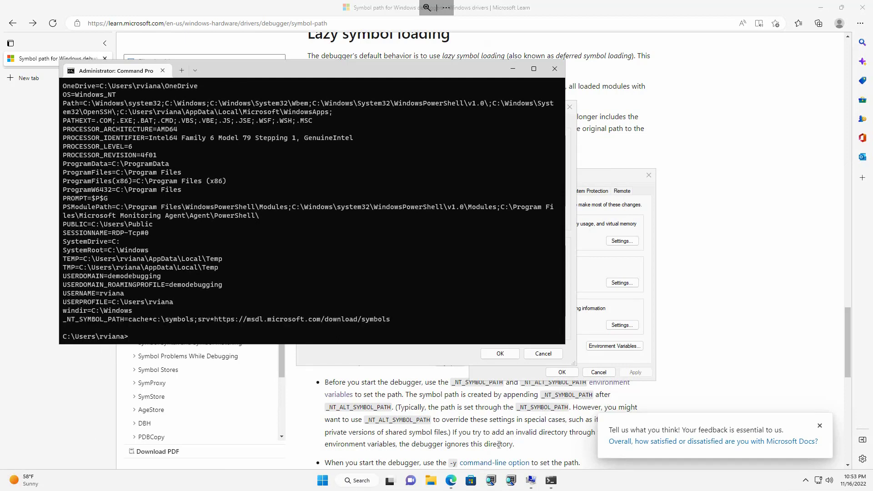
Bring WinDbg to the front, launch Notepad through Windows Search, and move its window aside
left_click(491, 481)
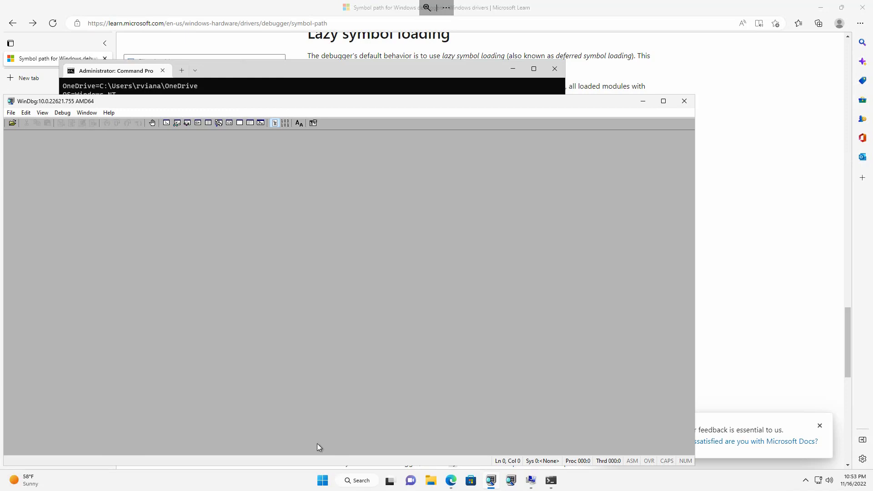
left_click(369, 484)
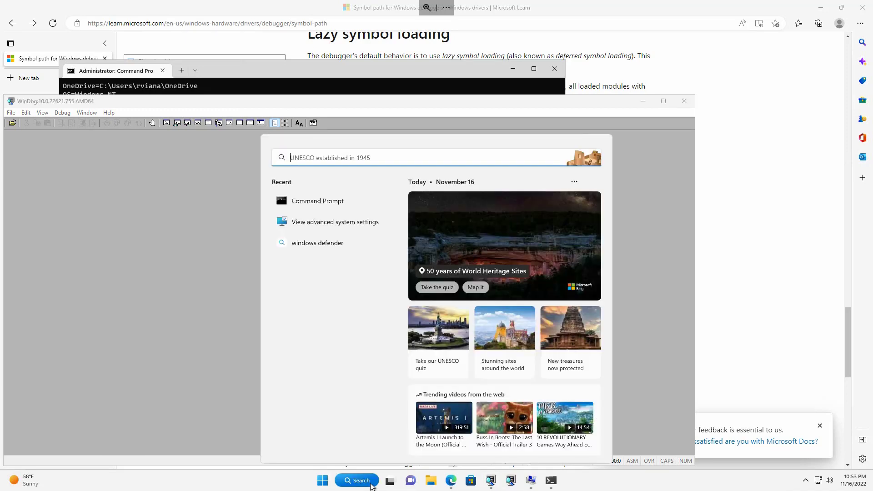
type("not")
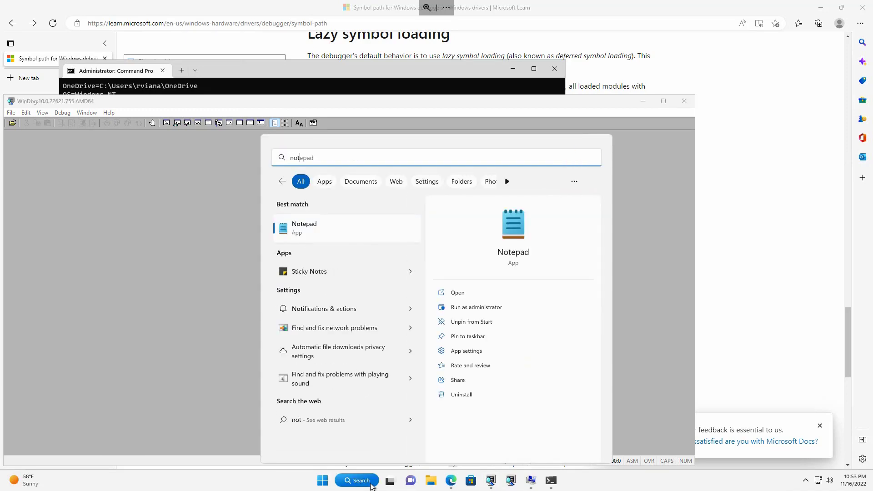
key("Down")
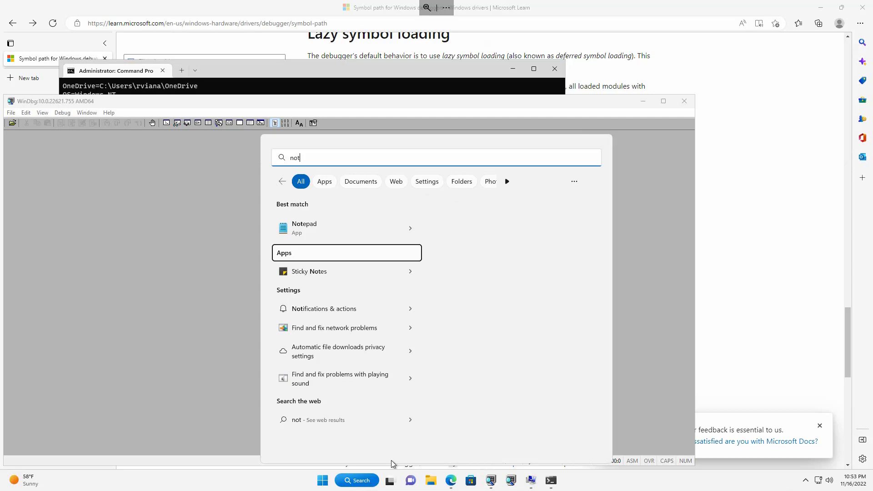
type("epa")
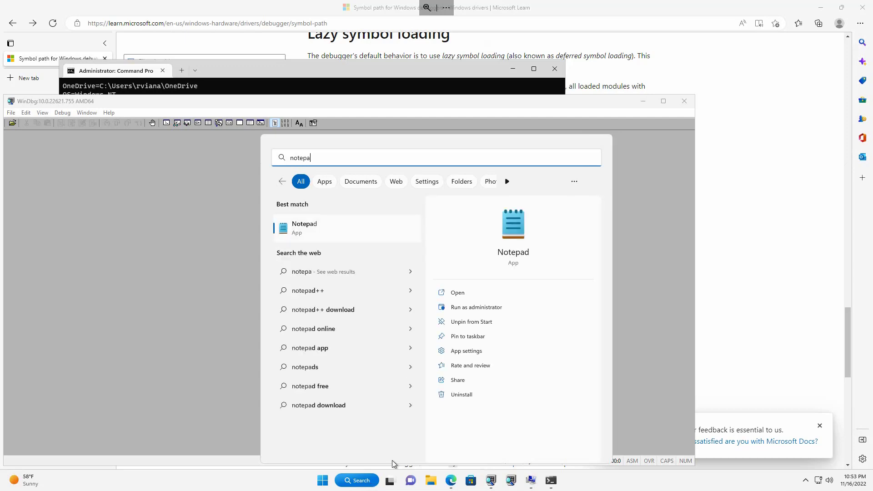
left_click(306, 226)
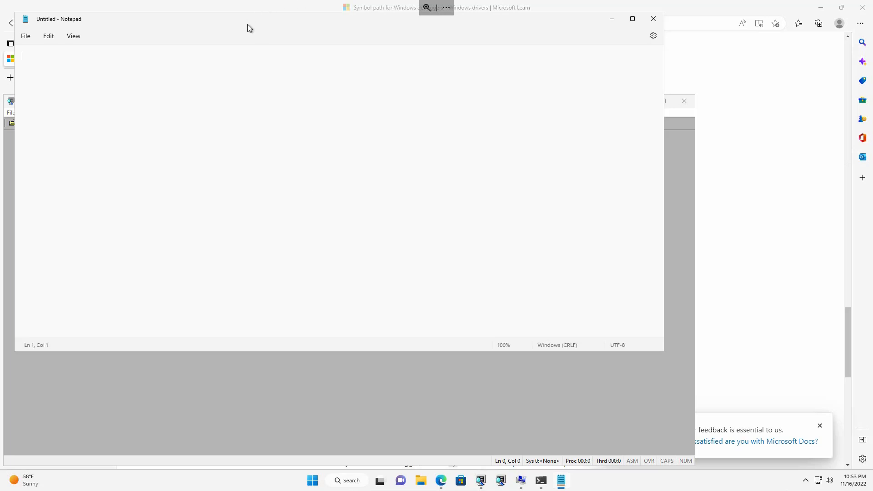
left_click_drag(247, 23, 511, 97)
Attach WinDbg to the running Notepad.exe process
left_click(170, 103)
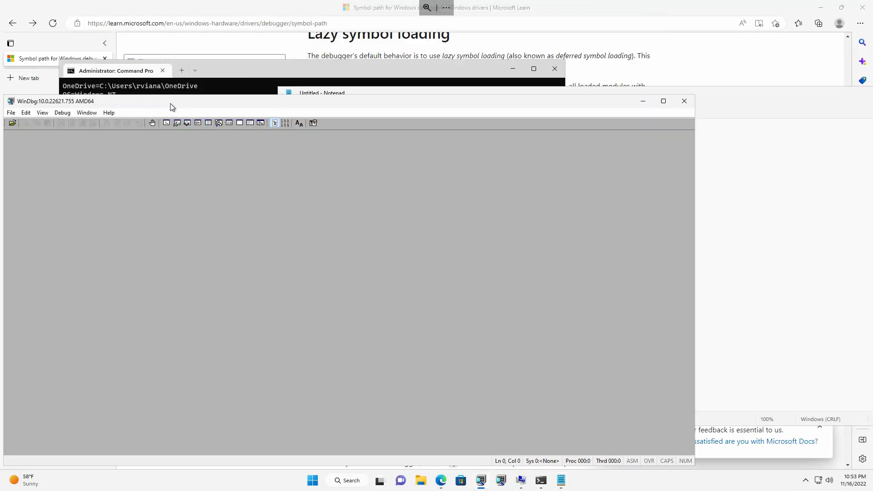
left_click(11, 114)
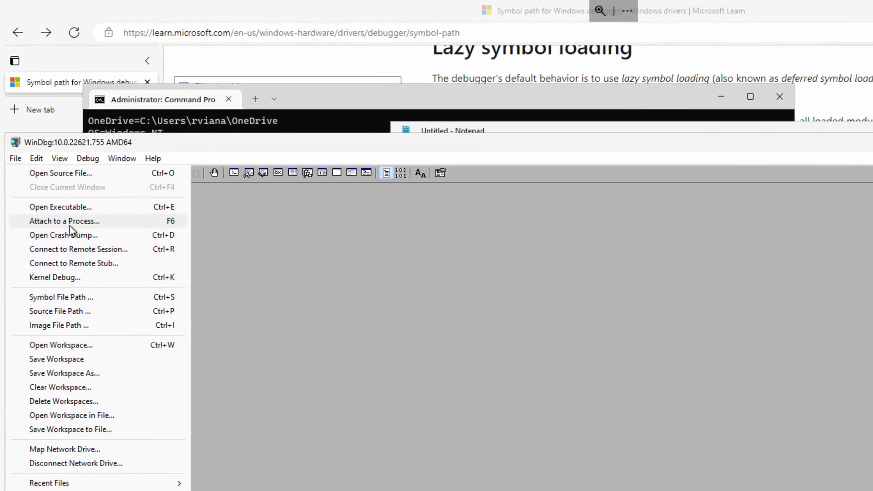
left_click(48, 156)
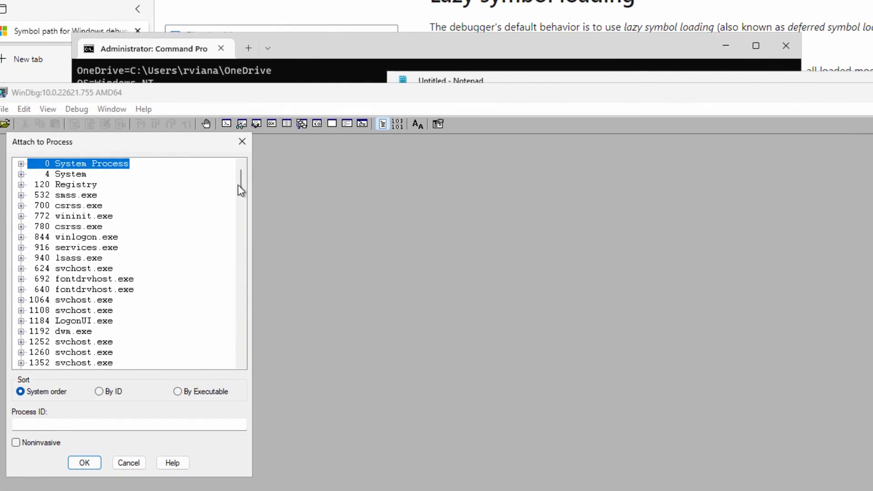
left_click_drag(243, 188, 254, 359)
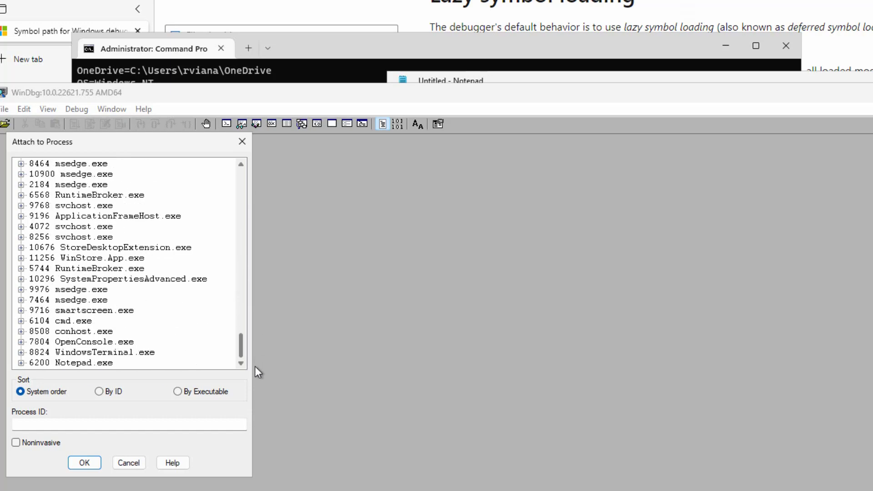
left_click(97, 364)
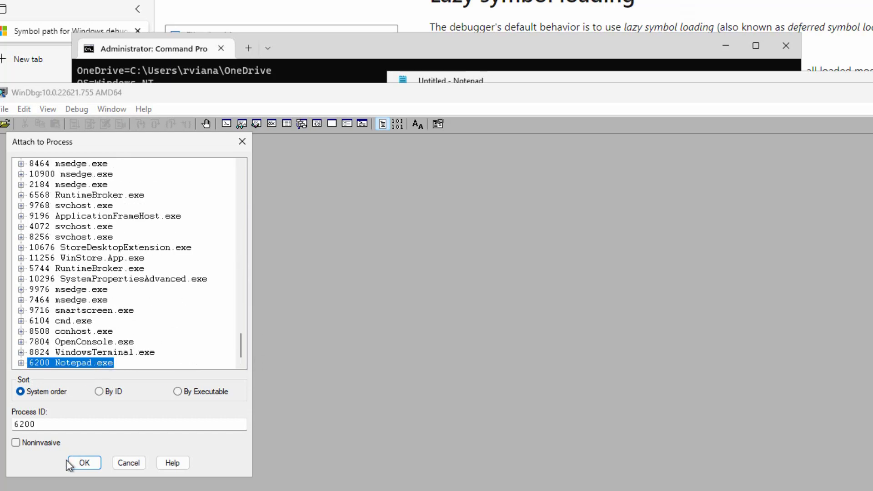
left_click(80, 466)
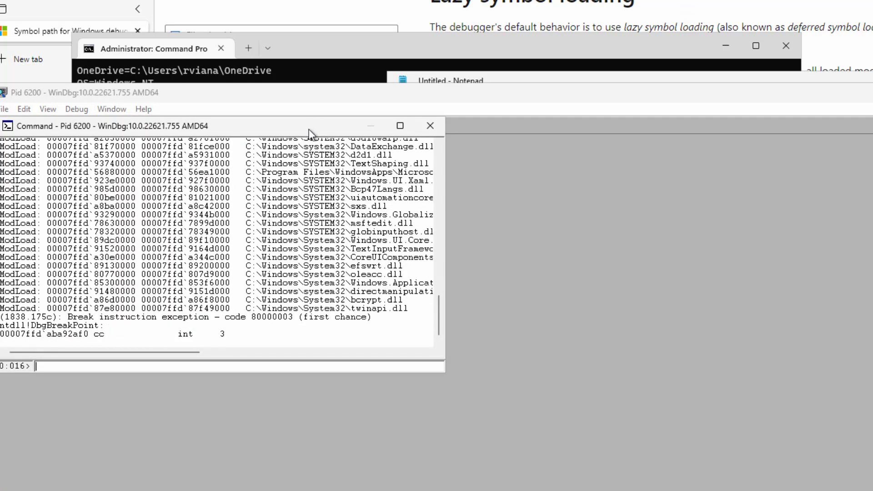
Dock the debugger's Command window, run x kernel32!* to list the module's symbols, and highlight the ReadDirectoryChangesWStub entry
double_click(309, 131)
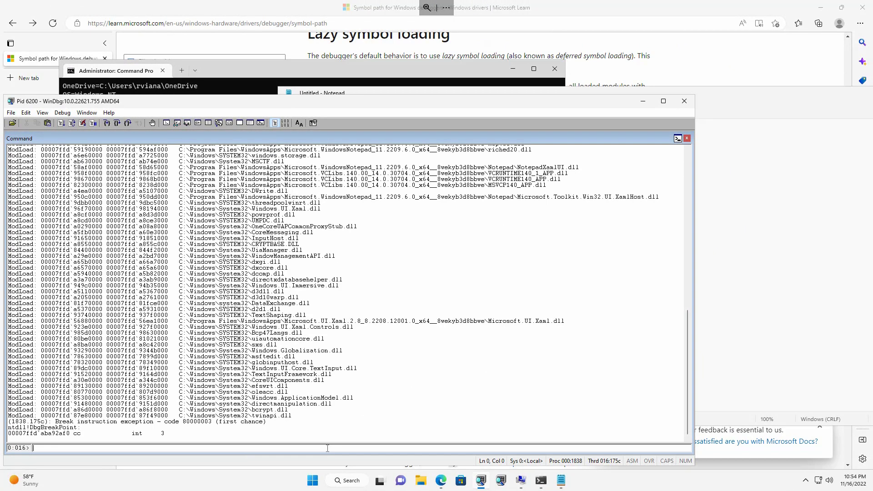
type("x kernel32")
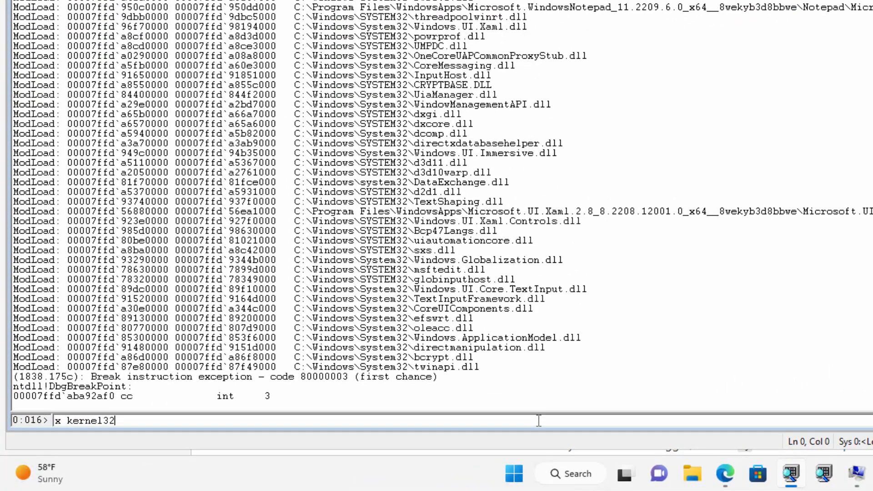
type("!*")
key("Return")
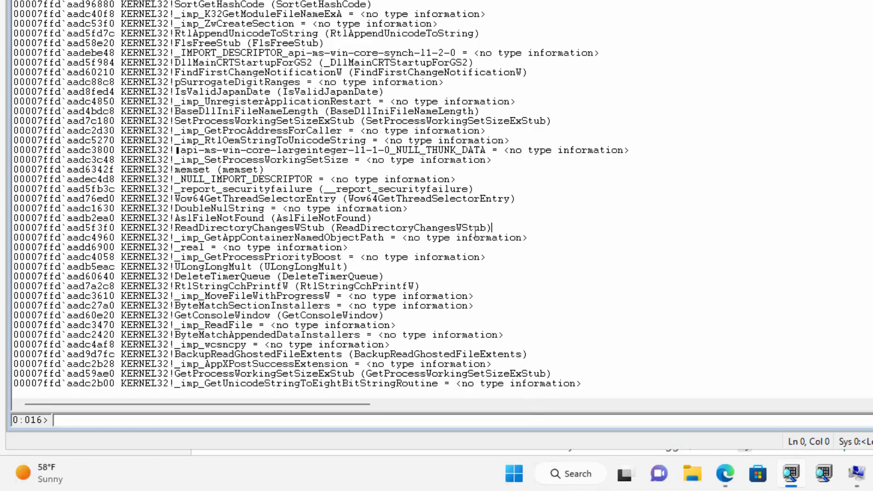
left_click_drag(493, 228, 159, 224)
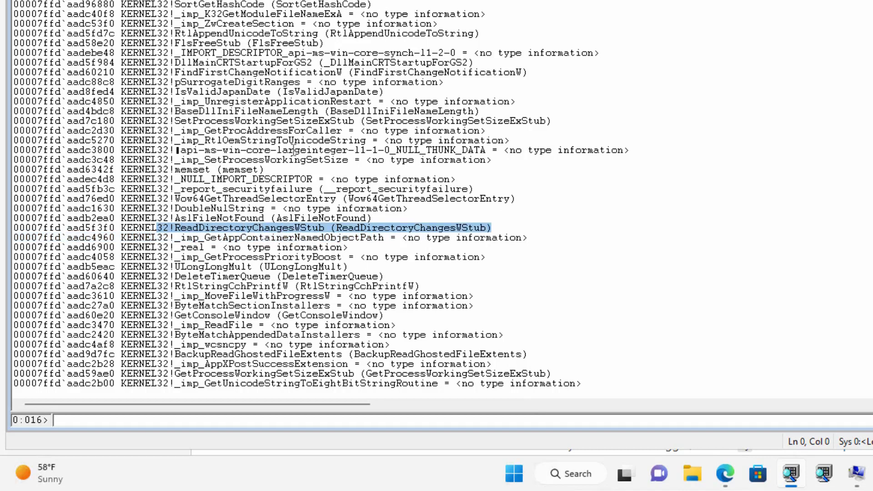
Examine the listed KERNEL32 symbols, highlighting the ReadDirectoryChangesWStub name and checking earlier entries in the output
left_click_drag(187, 101, 431, 96)
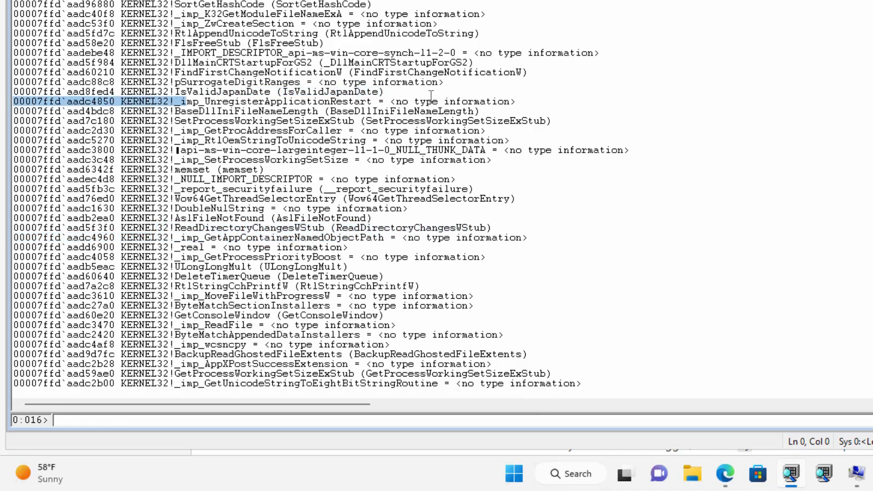
left_click(548, 214)
left_click(347, 264)
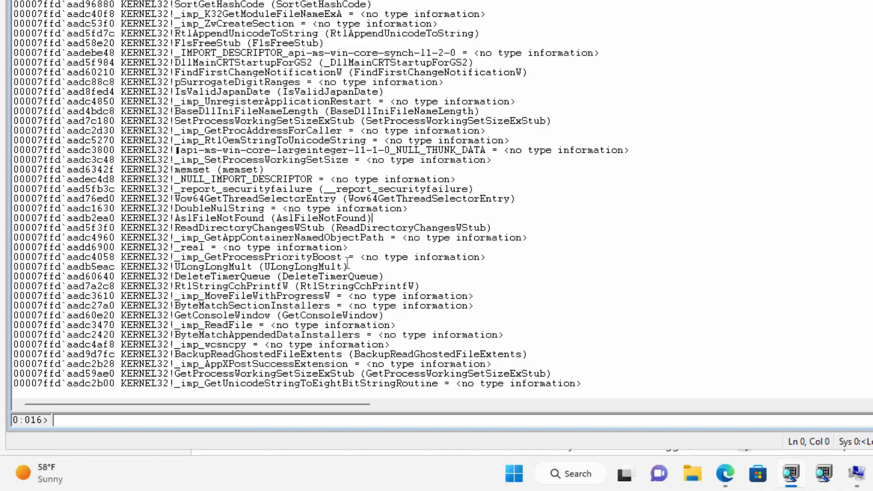
left_click(322, 265, "shift")
left_click_drag(355, 228, 479, 227)
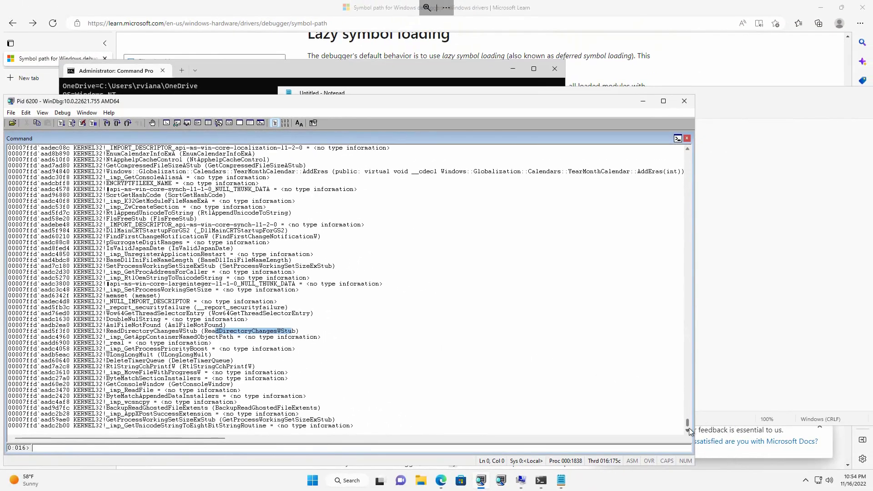
left_click_drag(687, 423, 685, 380)
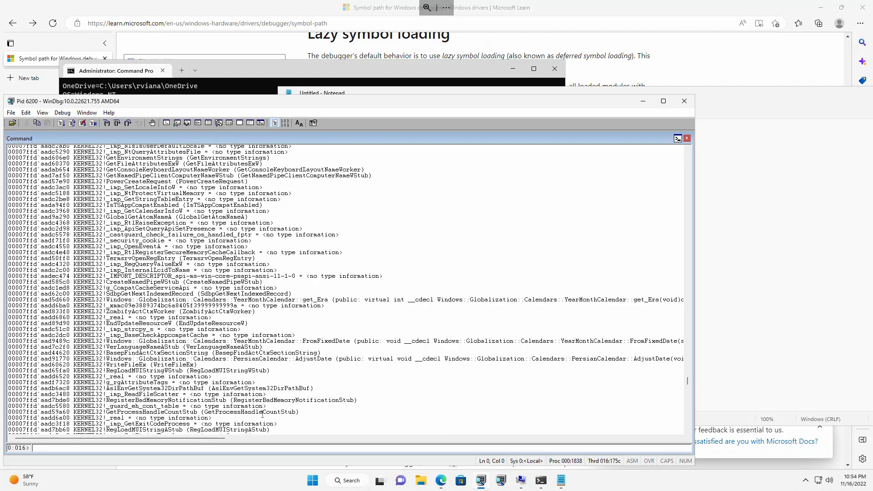
left_click(292, 449)
type(".sympath")
key("Return")
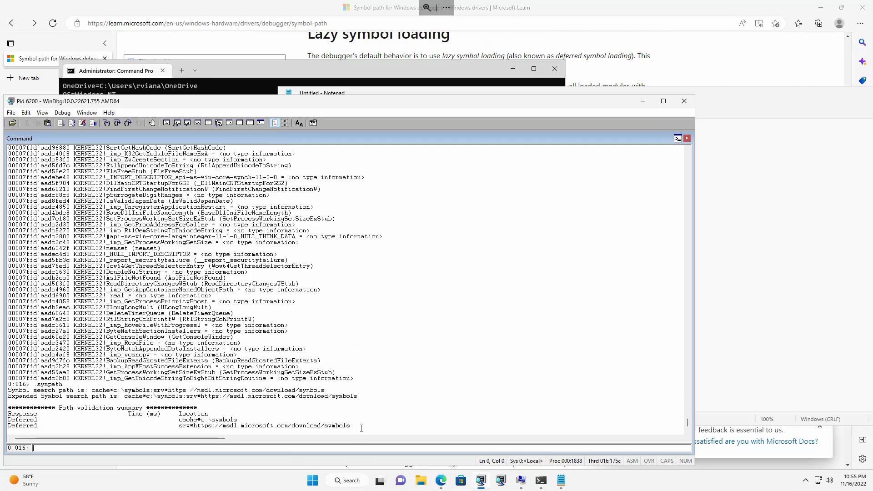
left_click_drag(361, 428, 180, 423)
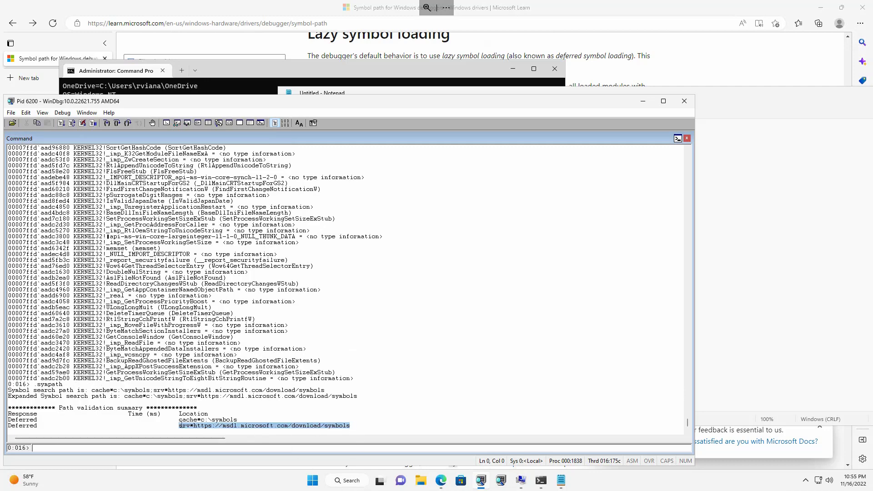
Browse to c:\symbols in File Explorer and open the kernel32.pdb folder and its hash-named subfolder
left_click(421, 481)
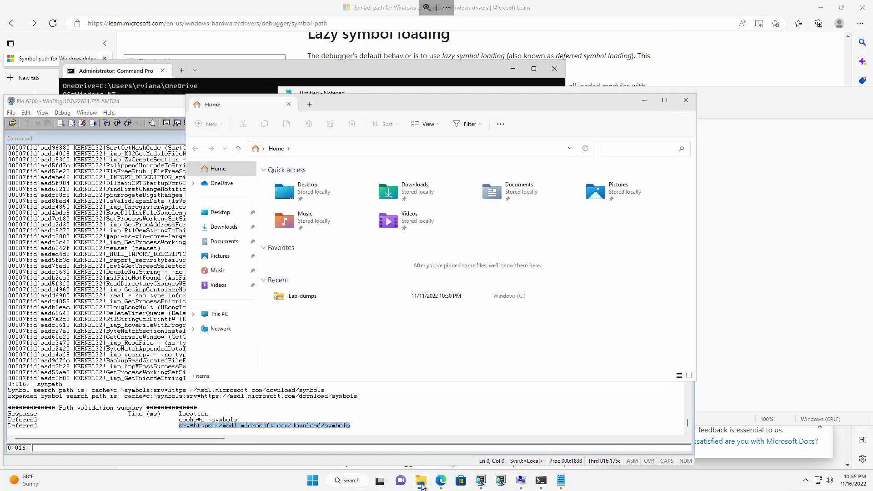
left_click(358, 152)
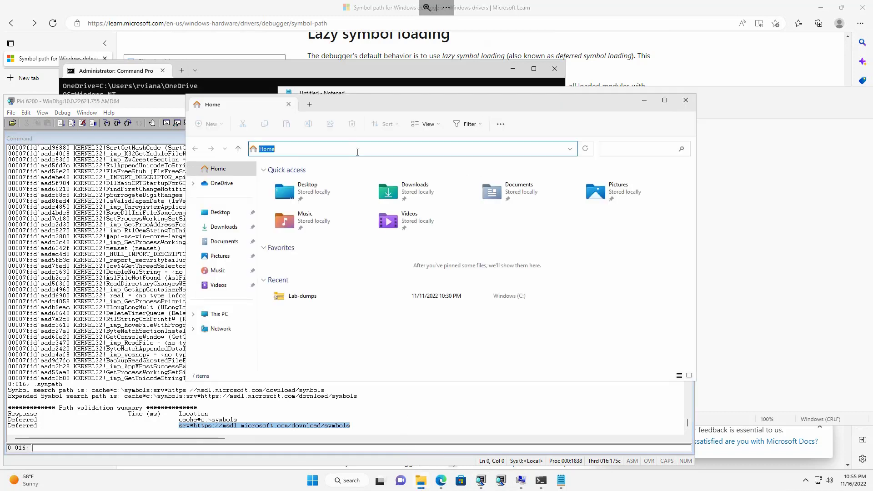
type("c:\\s")
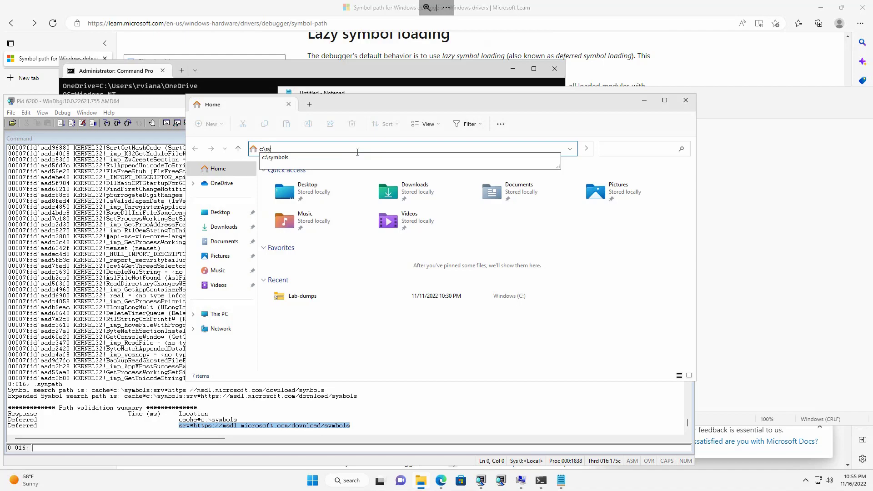
type("y")
left_click(354, 157)
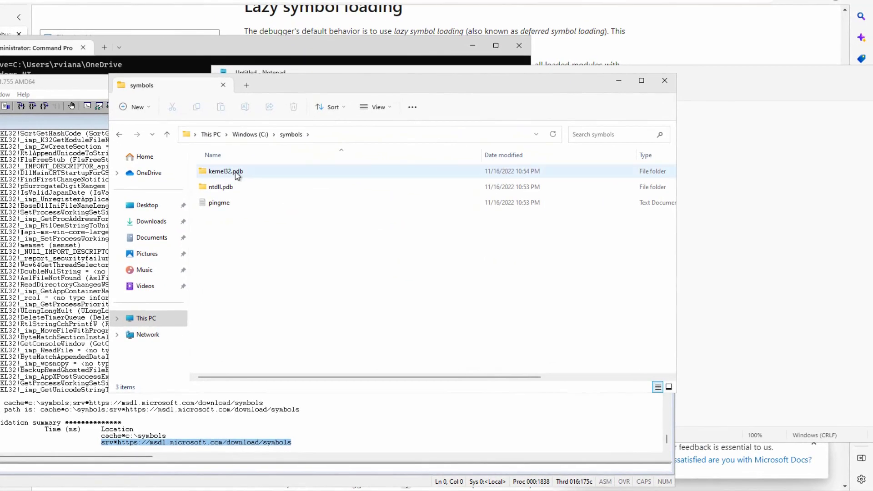
mouse_move(235, 175)
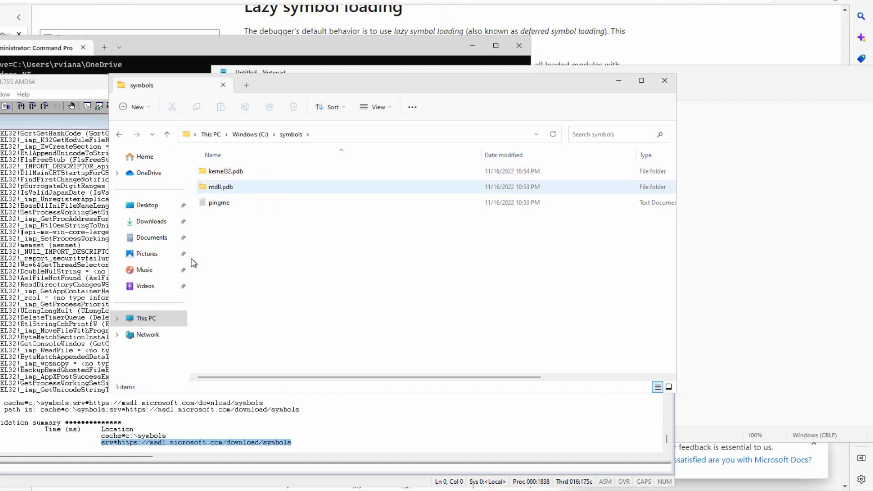
double_click(246, 173)
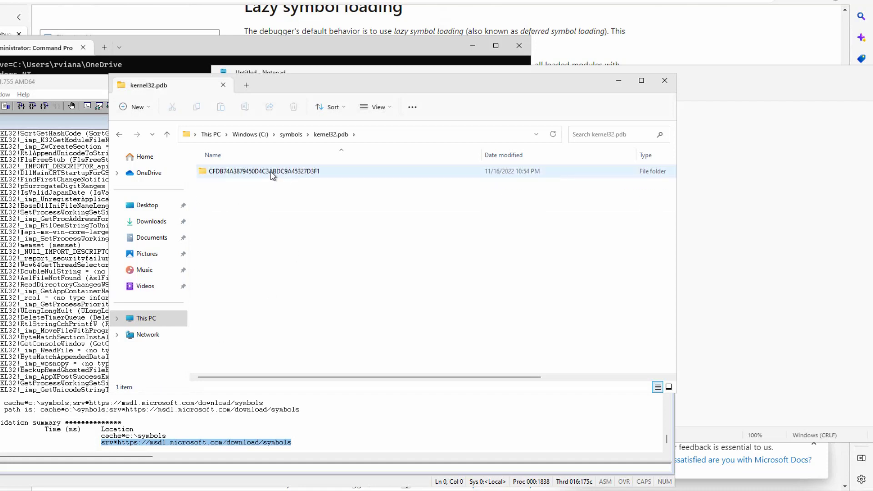
double_click(248, 172)
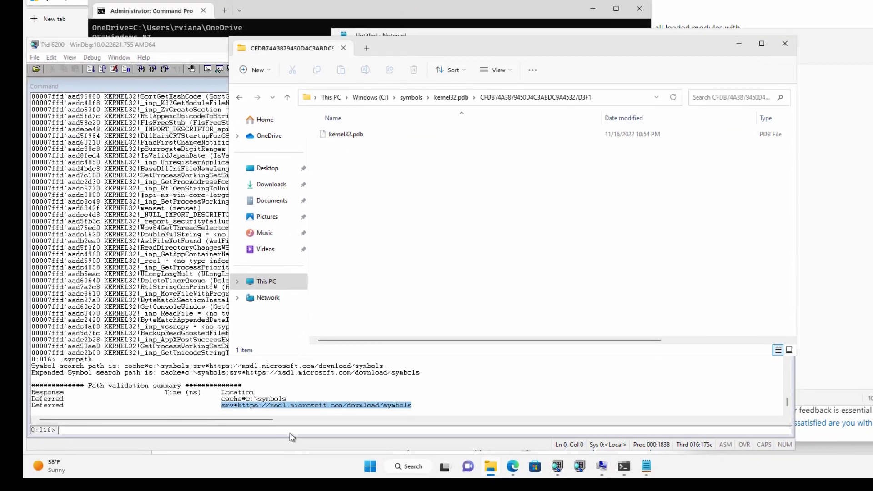
Switch back to WinDbg, run lm v mkernel32, and highlight the path of the loaded kernel32.pdb
left_click(170, 467)
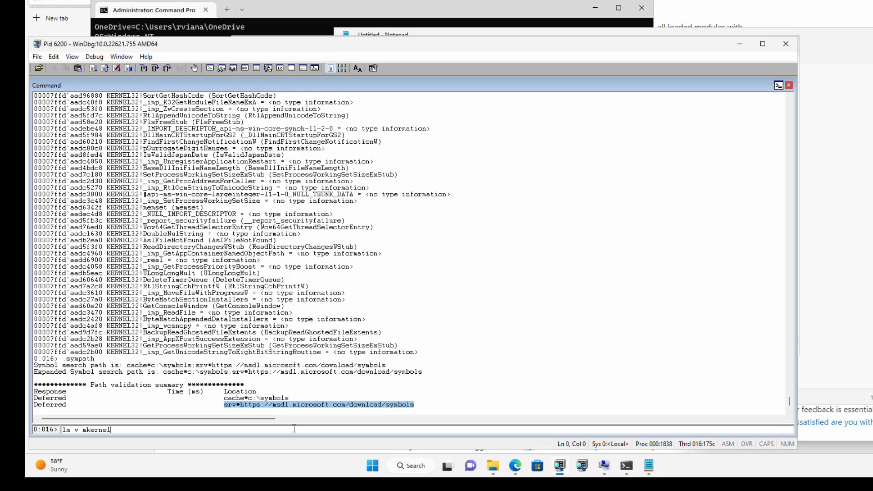
type("32")
key("Return")
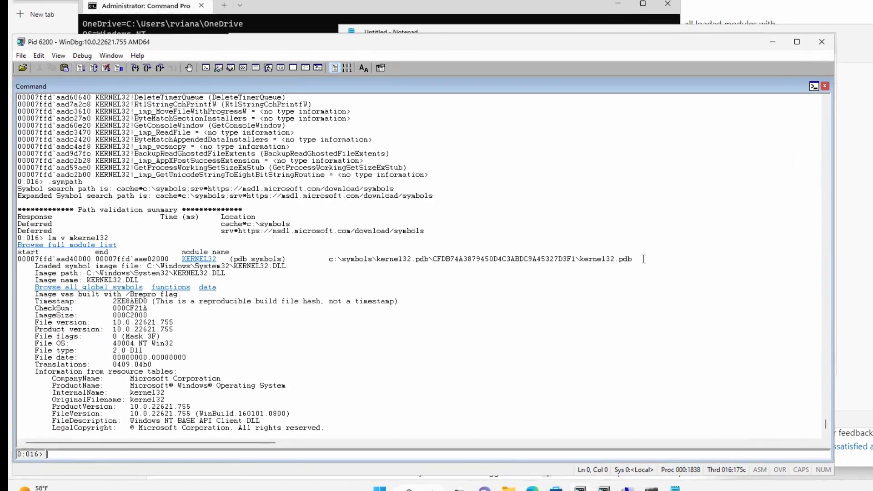
left_click_drag(621, 248, 332, 262)
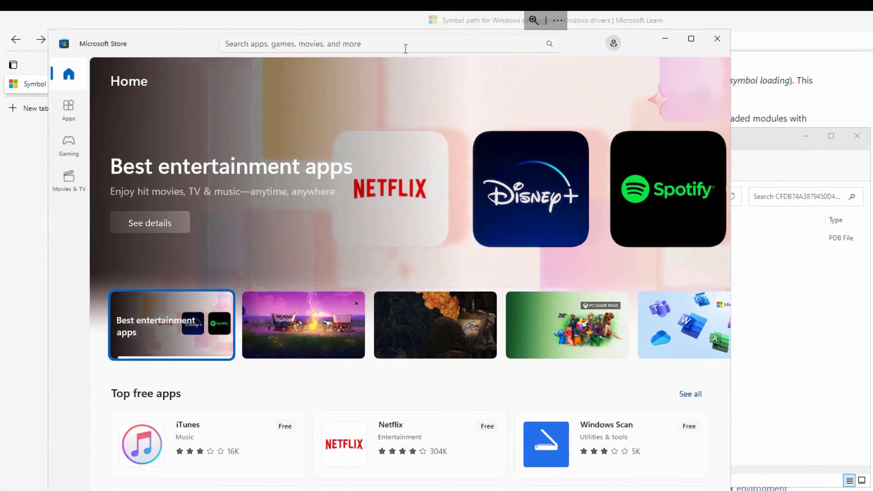
Search Microsoft Store for windbg, install WinDbg Preview, launch it, and reposition its window
left_click(405, 49)
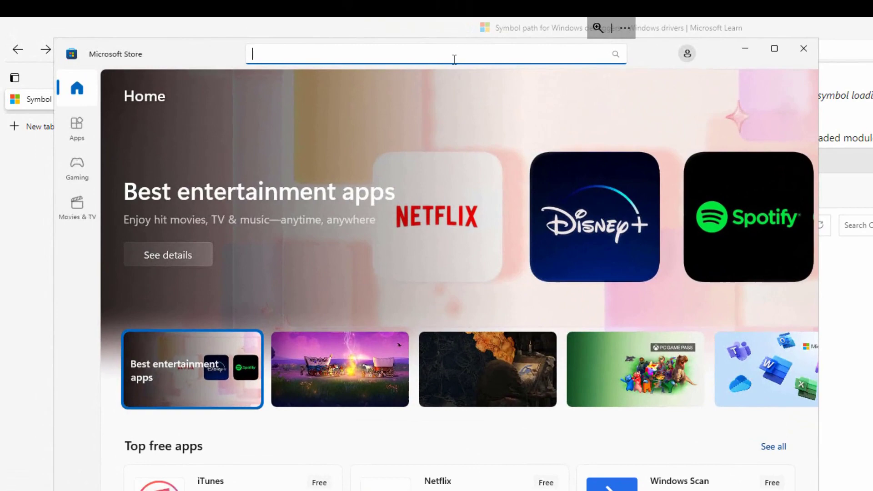
type("windbg")
key("Return")
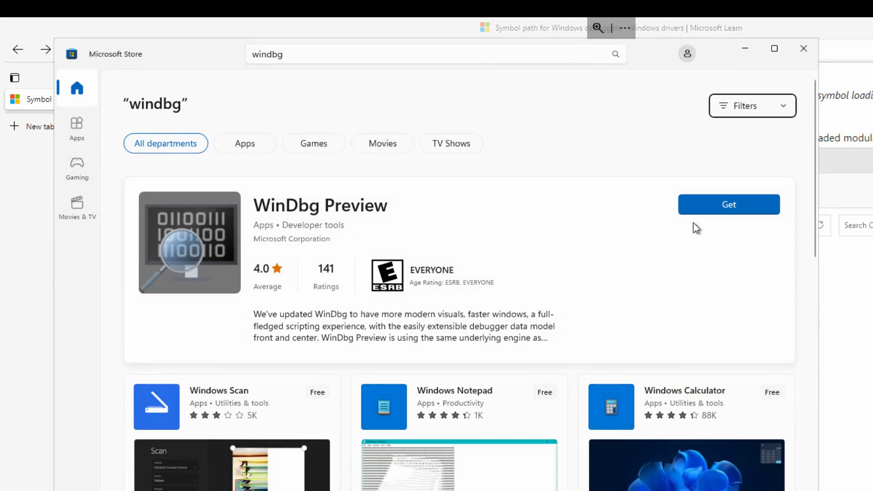
left_click(722, 214)
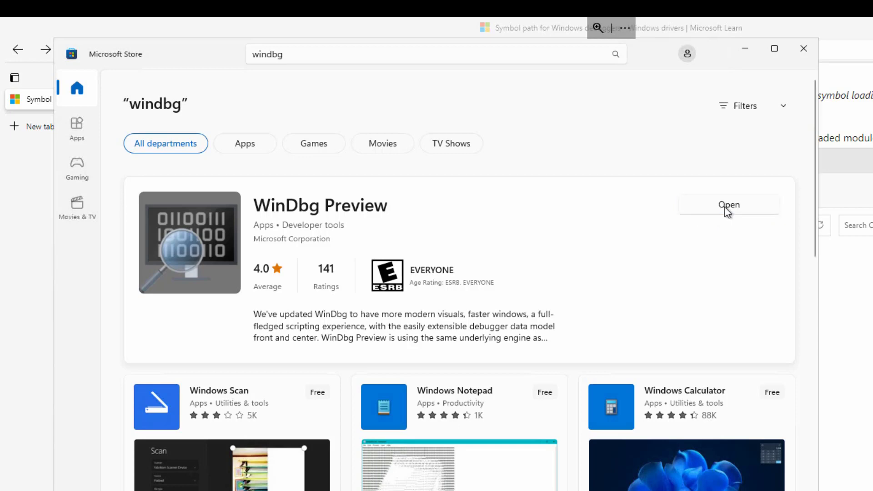
left_click(724, 207)
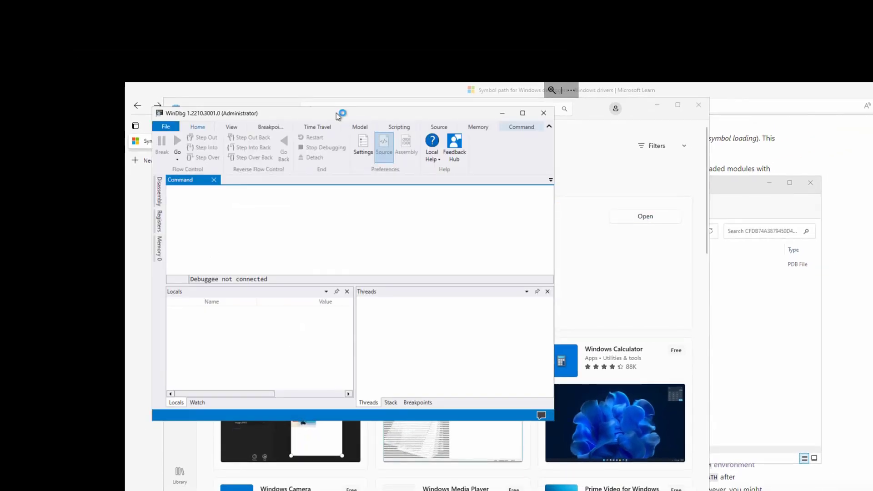
left_click_drag(337, 113, 407, 134)
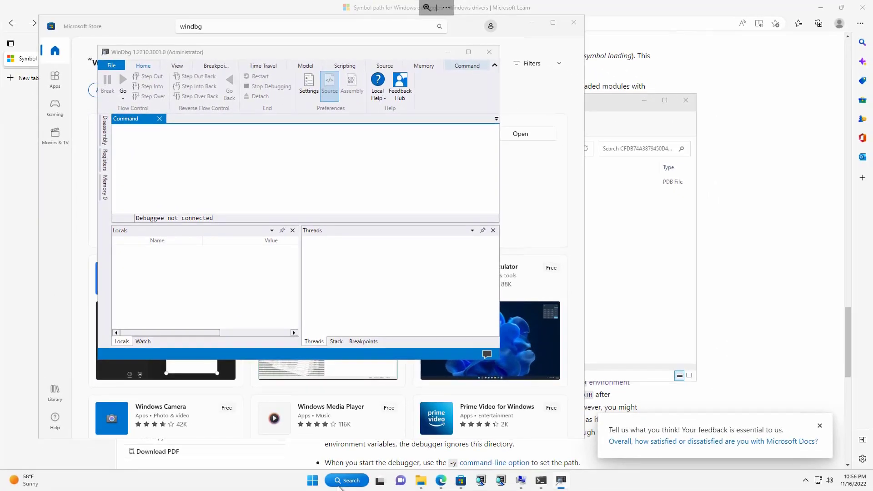
Launch Notepad through Windows Search and move its window aside to uncover the new debugger
left_click(341, 481)
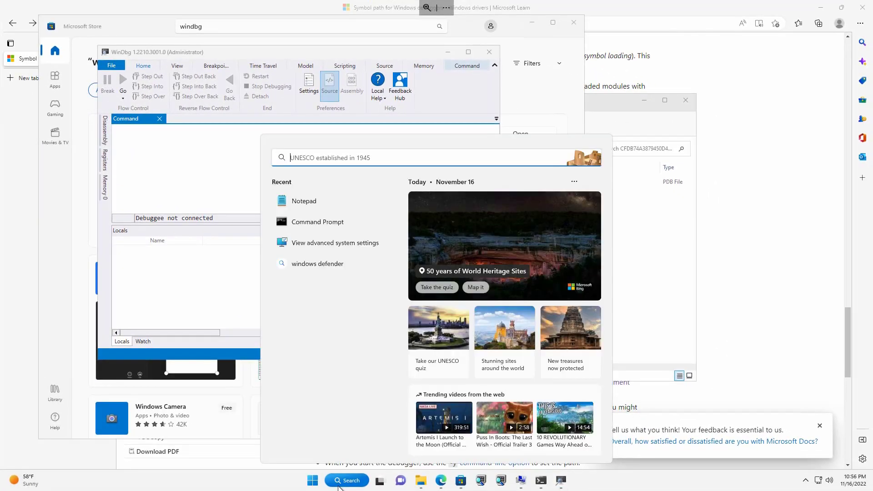
type("note")
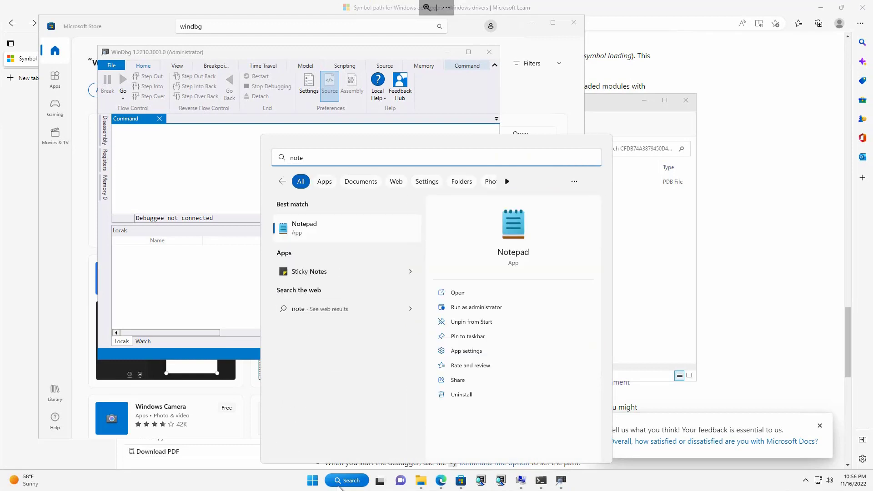
left_click(324, 226)
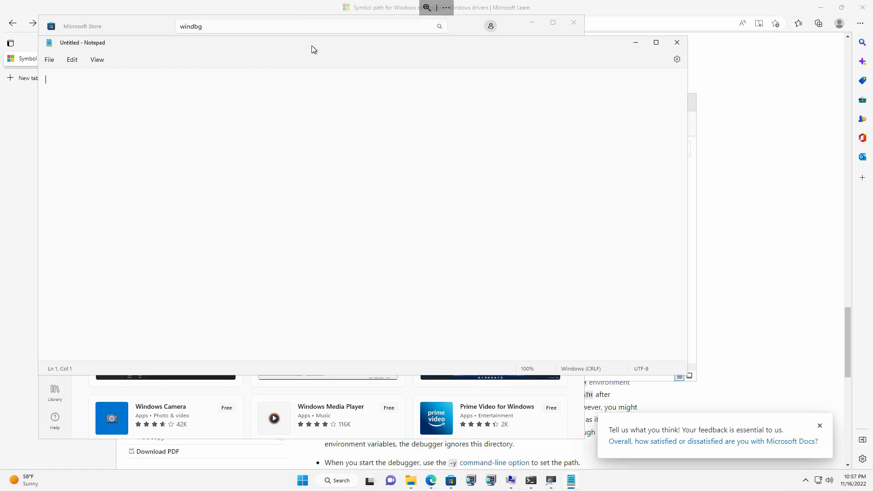
left_click_drag(312, 45, 552, 97)
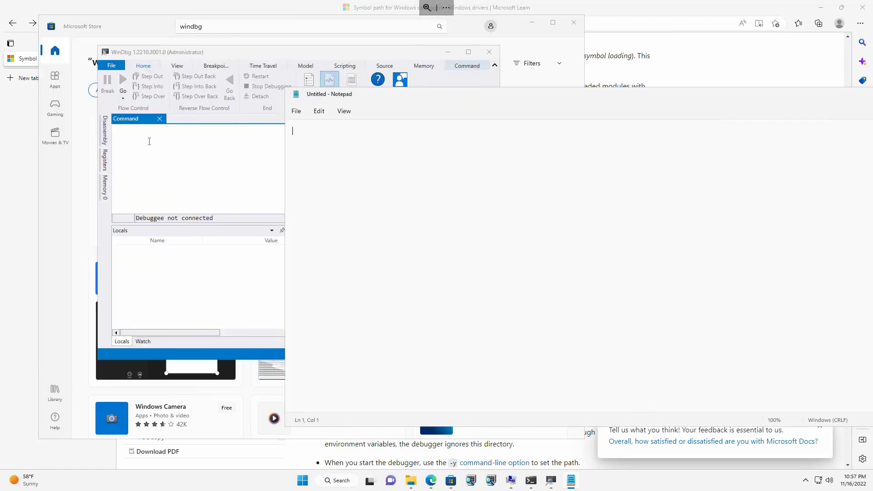
Attach WinDbg Preview to the running Notepad.exe process and widen the debugger window
left_click(109, 66)
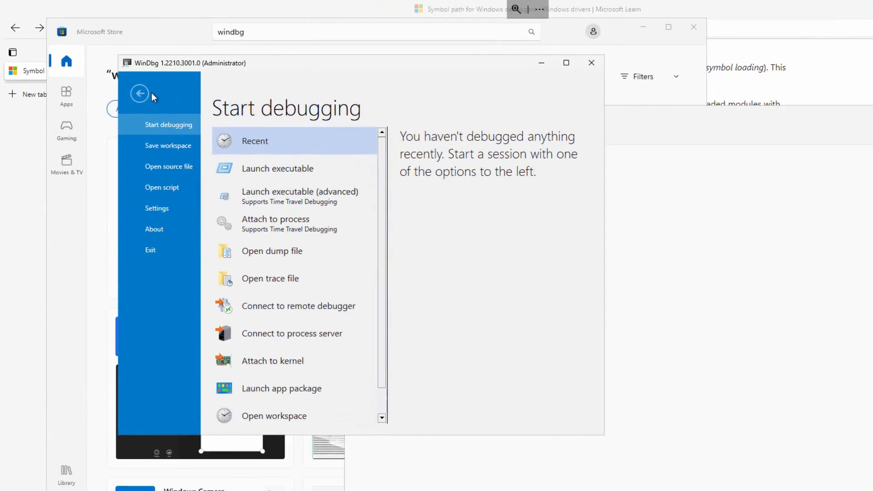
left_click(293, 246)
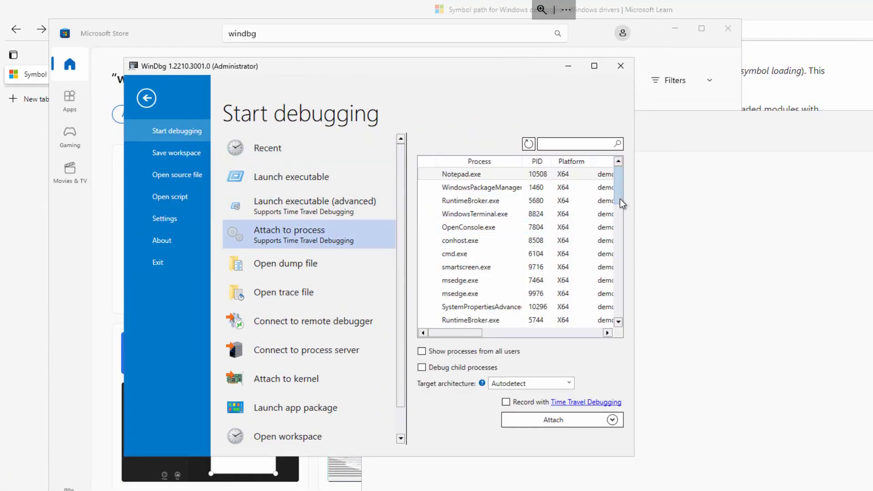
left_click(525, 174)
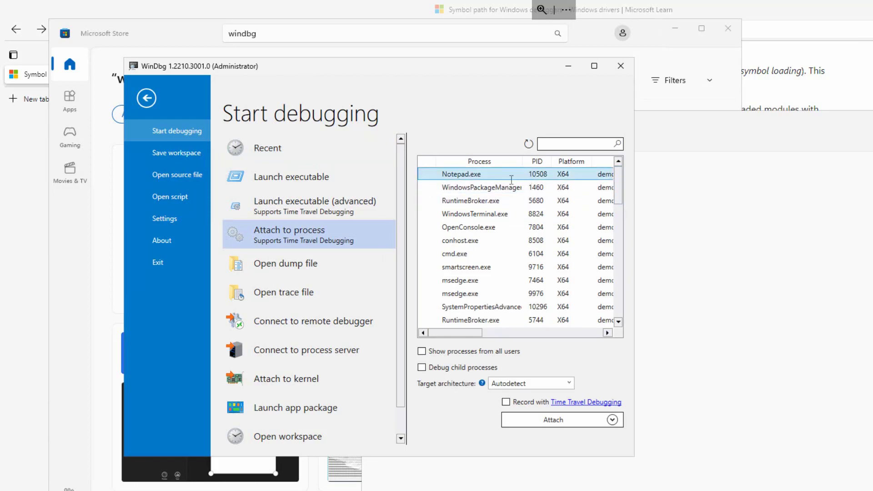
double_click(508, 176)
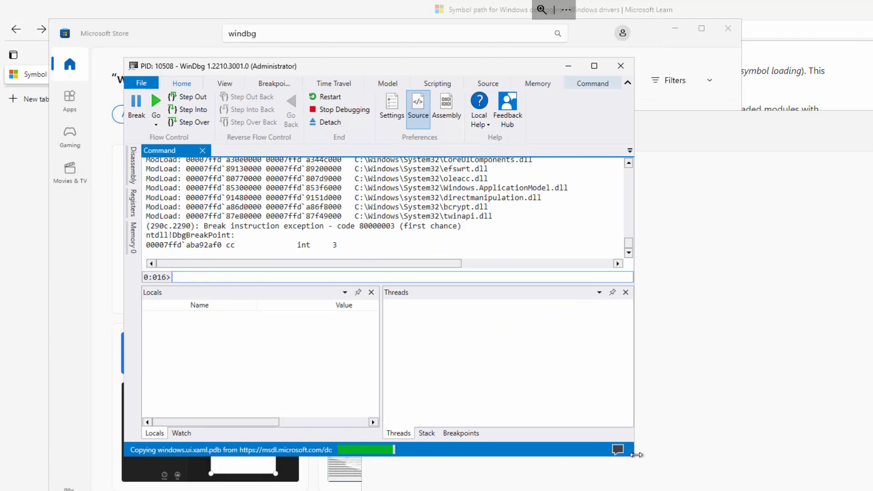
left_click_drag(627, 459, 872, 457)
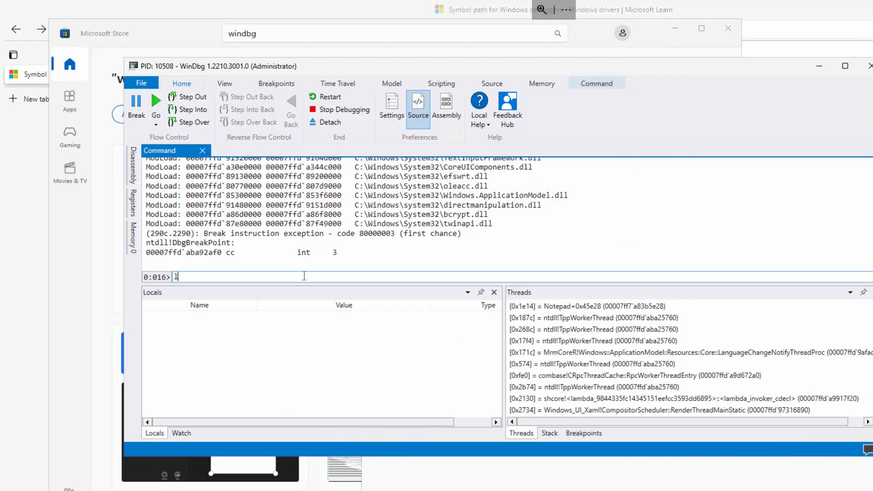
Run lm v mkernel32, follow its link to browse all global symbols, and look through the KERNEL32 symbol list
type("m v mkernel3")
type("2")
key("Return")
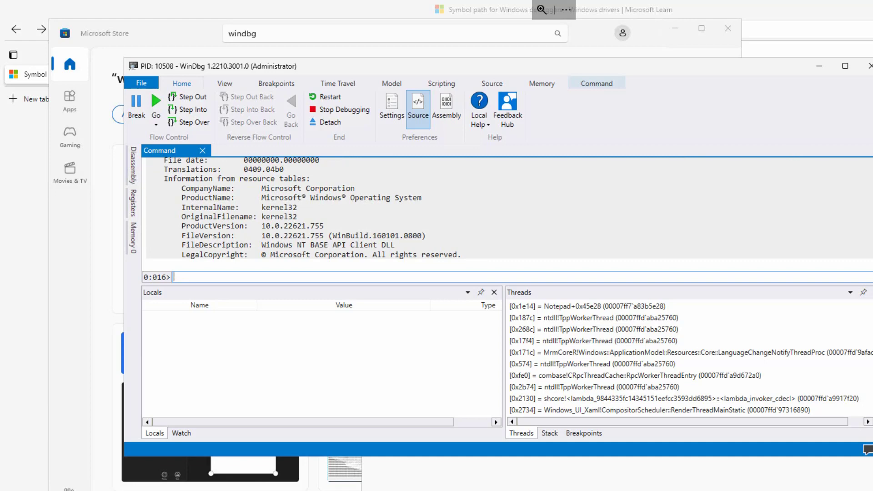
scroll(510, 212, "up", 4)
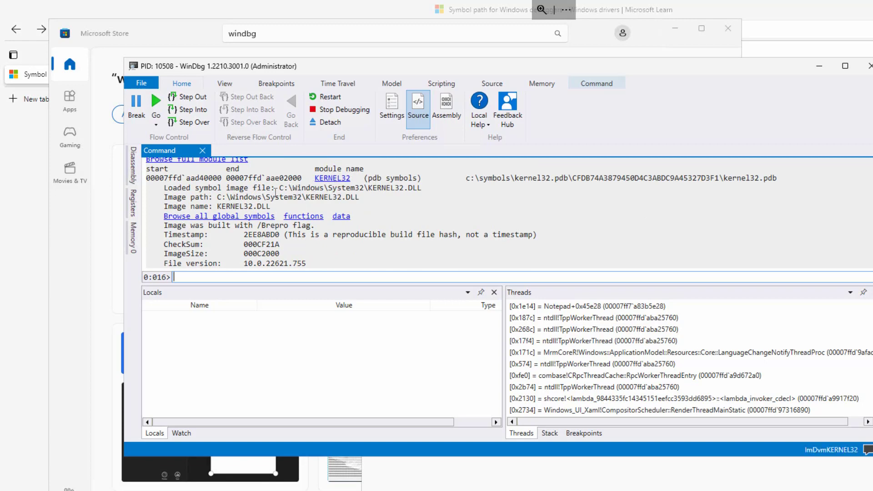
left_click(249, 217)
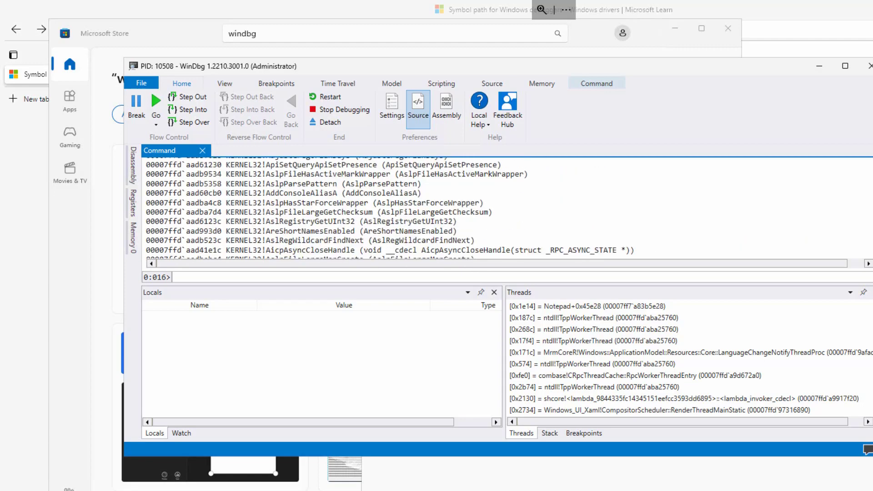
left_click_drag(872, 248, 866, 203)
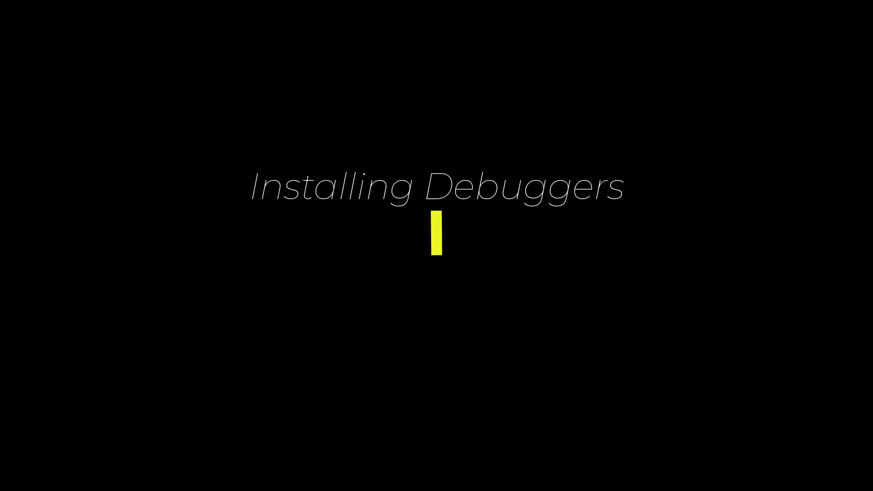